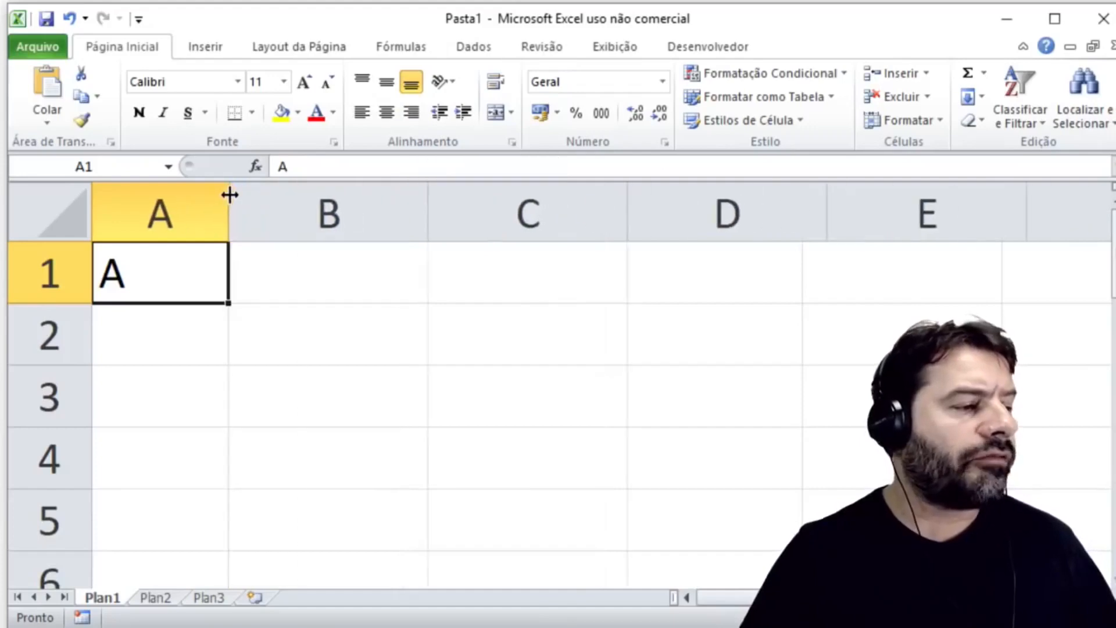
# - Enter the formula =CÓDIGO(A1) in cell B1 to get the numeric code of the letter in A1
pyautogui.write('=CÓ')
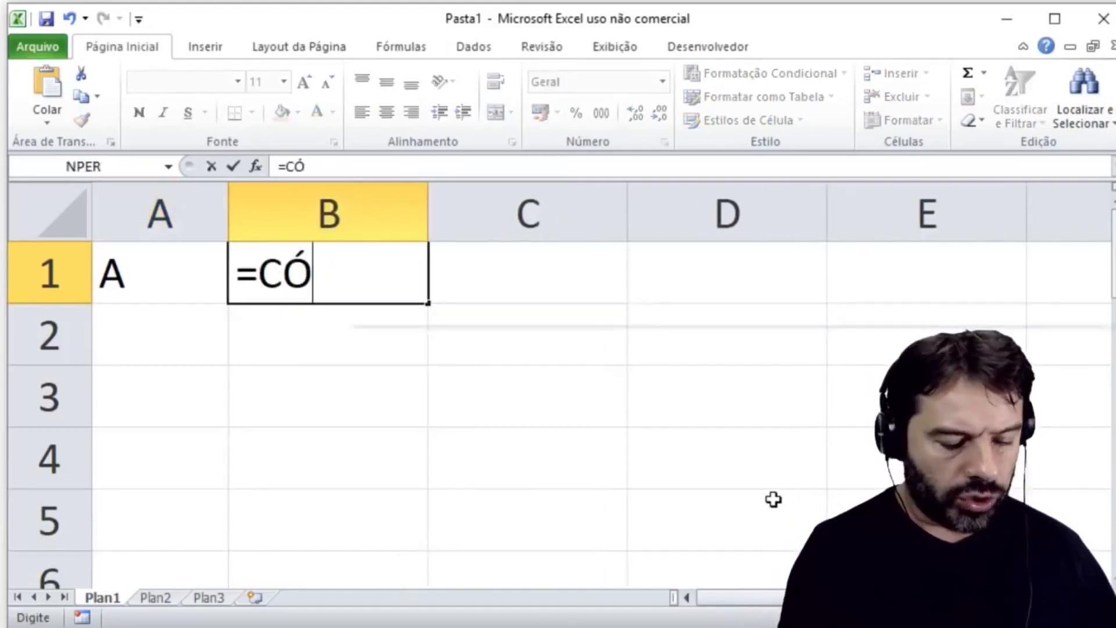
pyautogui.write('DIGO(')
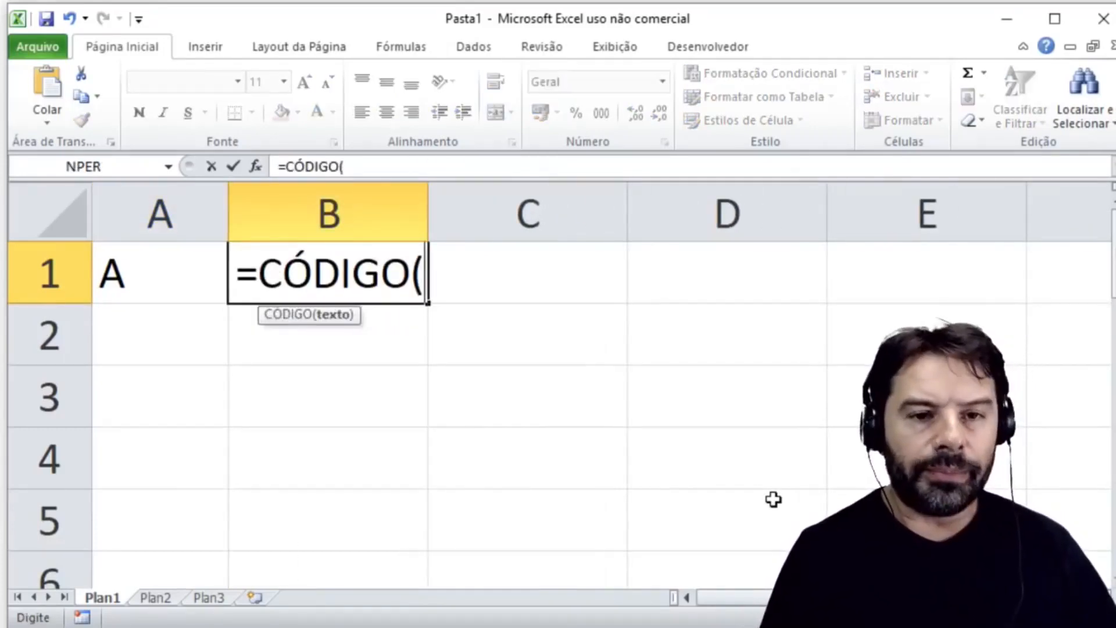
pyautogui.write('A1)')
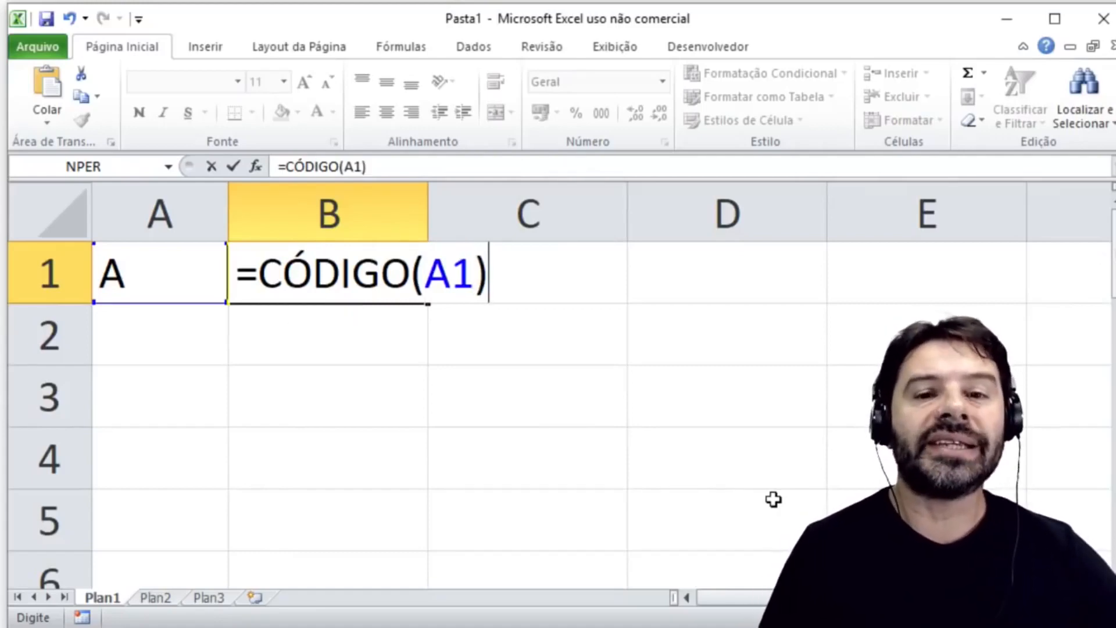
pyautogui.press('Return')
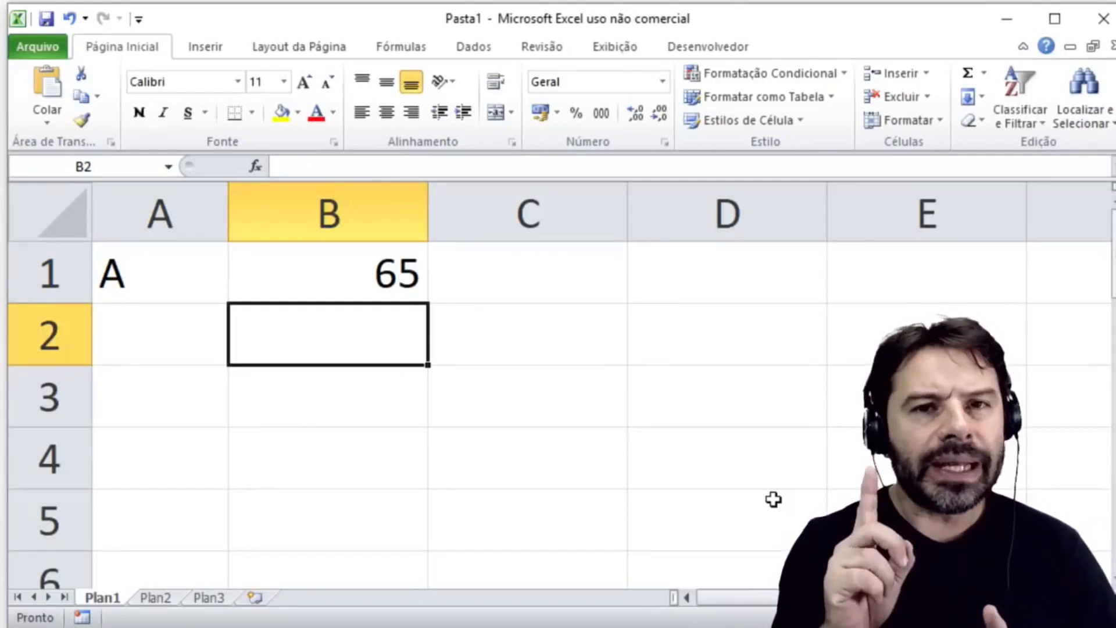
# - Clear the formula from cell B1 and the letter from cell A1
pyautogui.press('Up')
pyautogui.press('Left')
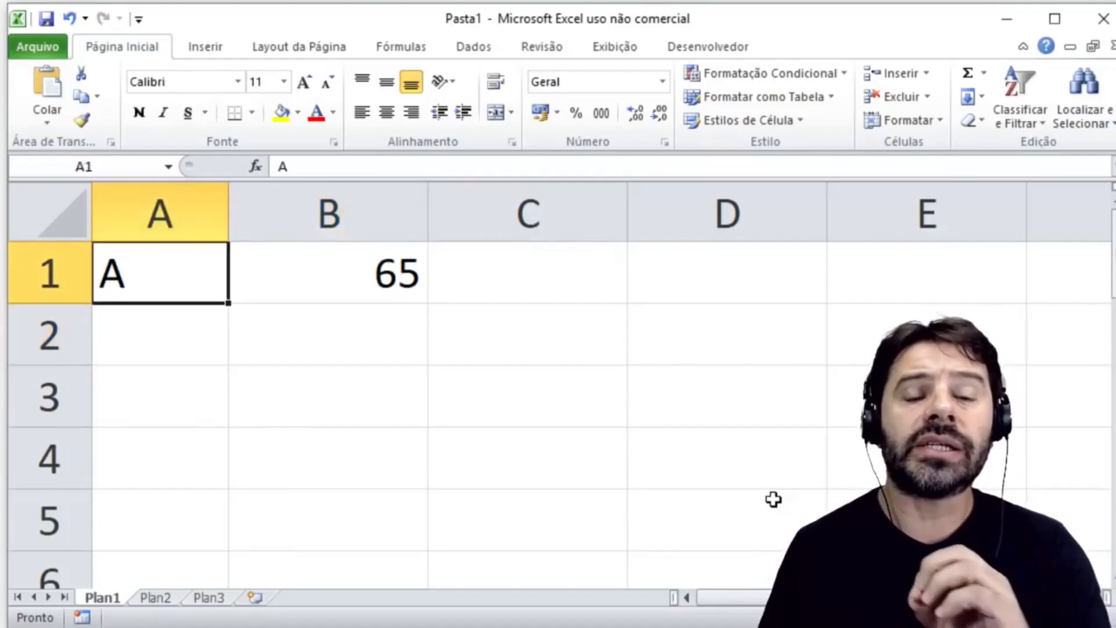
pyautogui.press('Right')
pyautogui.press('Delete')
pyautogui.press('Left')
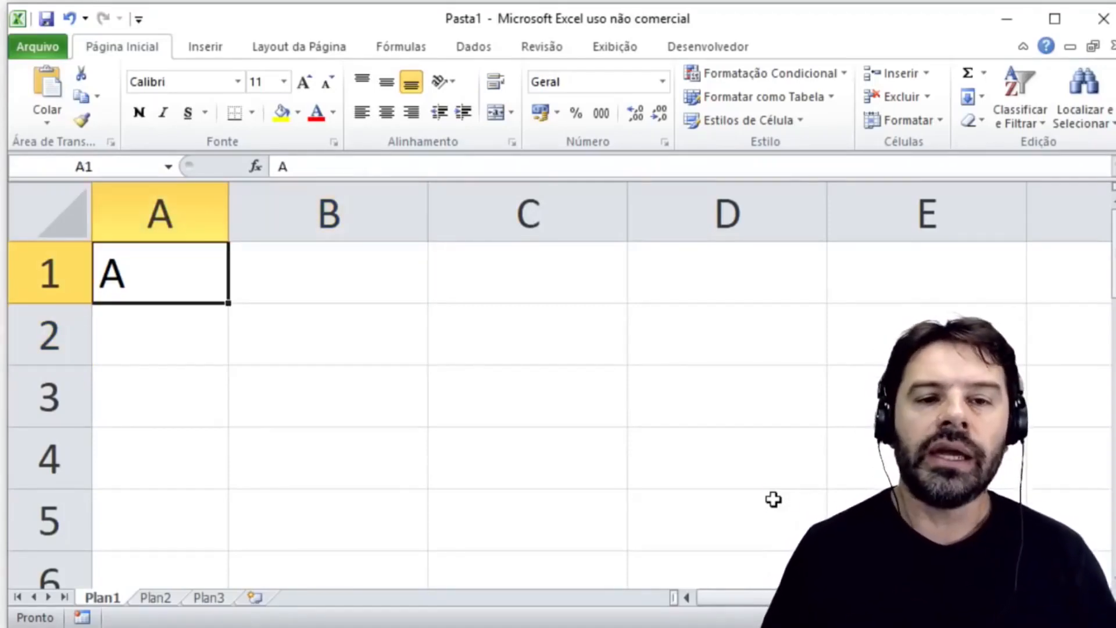
pyautogui.press('Delete')
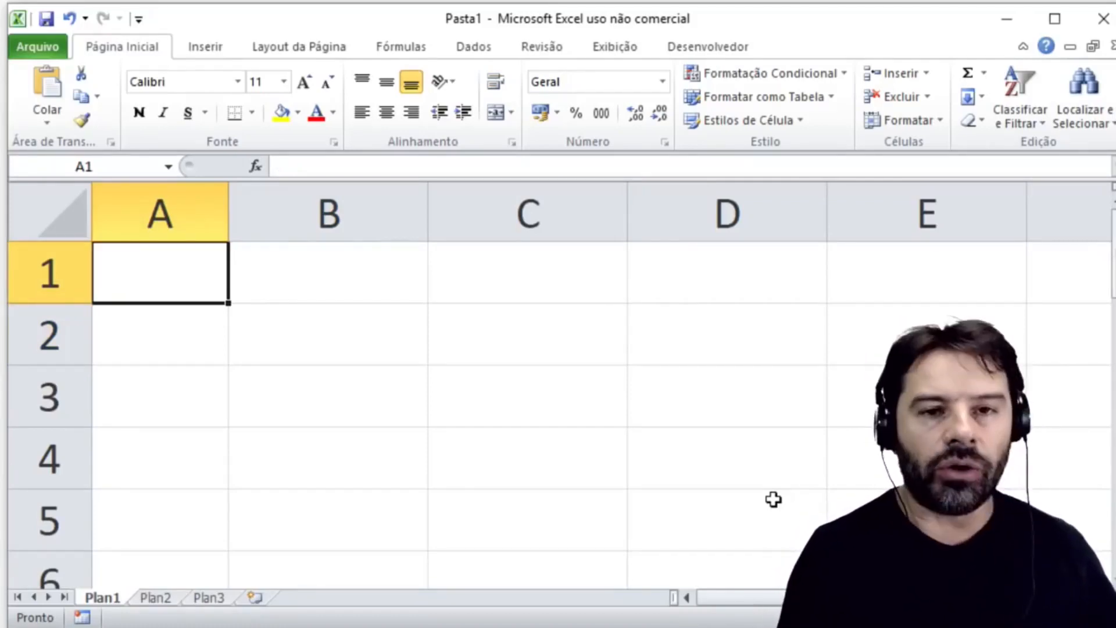
# - Enter the formula =CARACT(65) in cell A1 to return the character for that code
pyautogui.write('=CARACT')
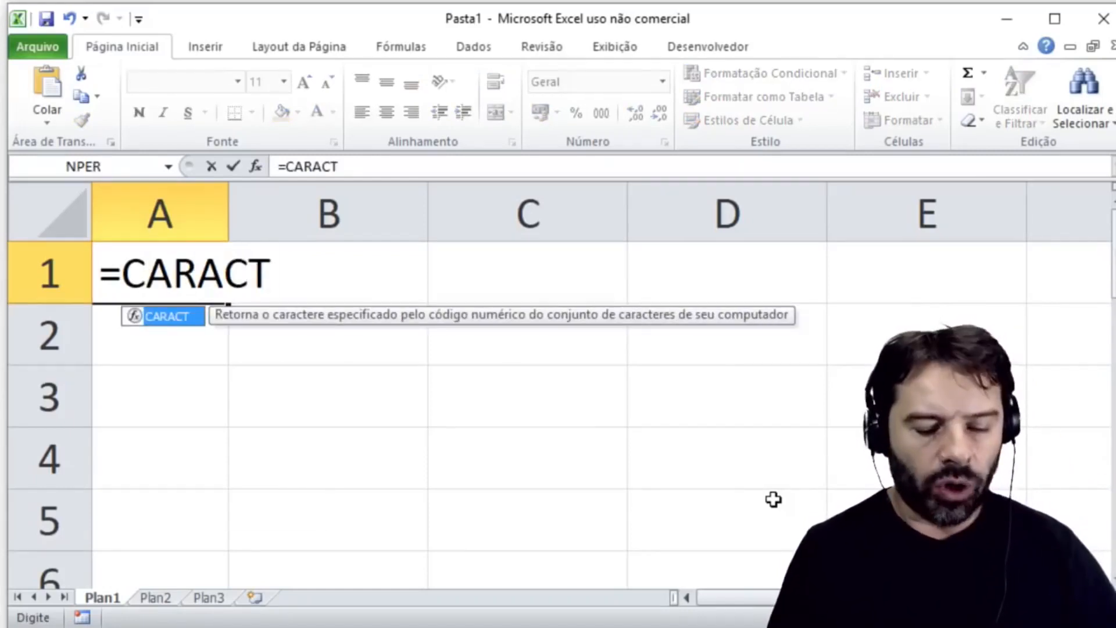
pyautogui.write('(')
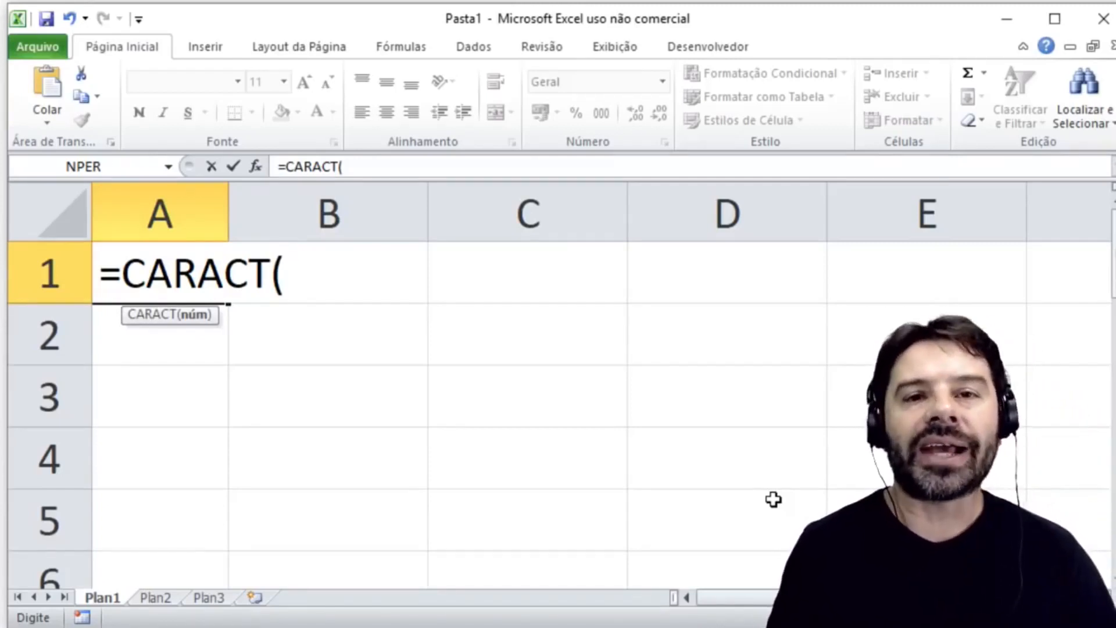
pyautogui.write('65)')
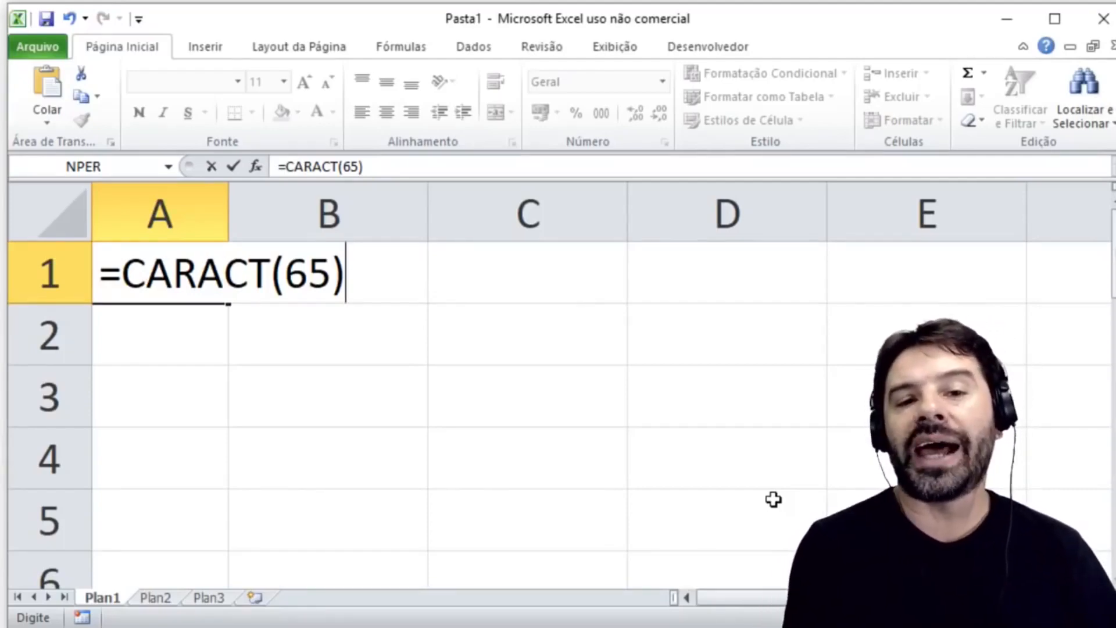
pyautogui.press('Return')
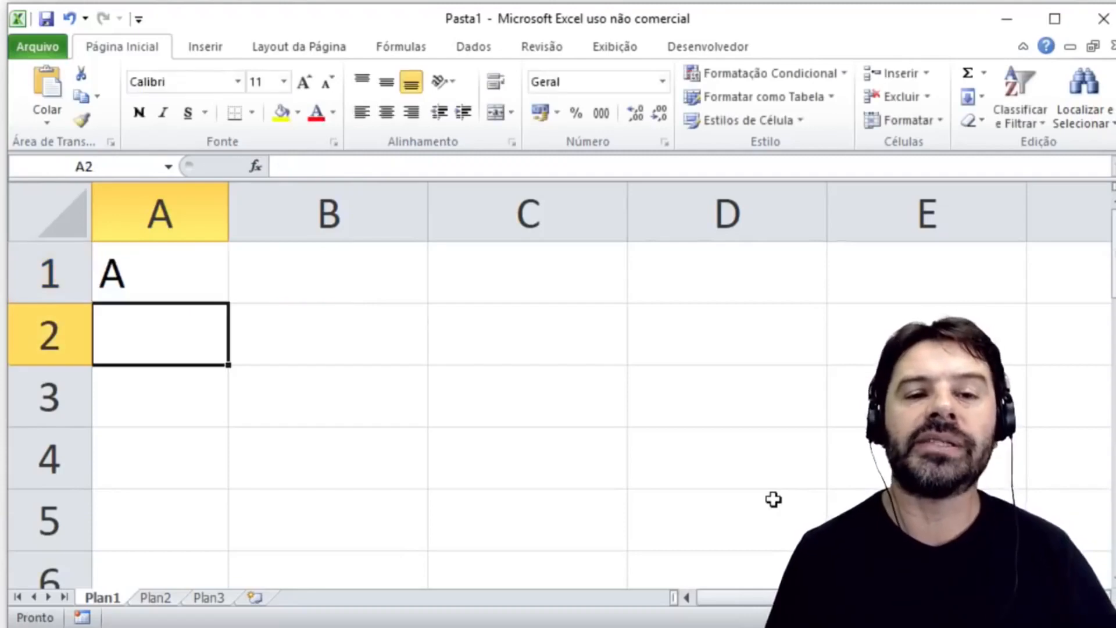
# - Change the CARACT formula in cell A1 to use code 66
pyautogui.press('Up')
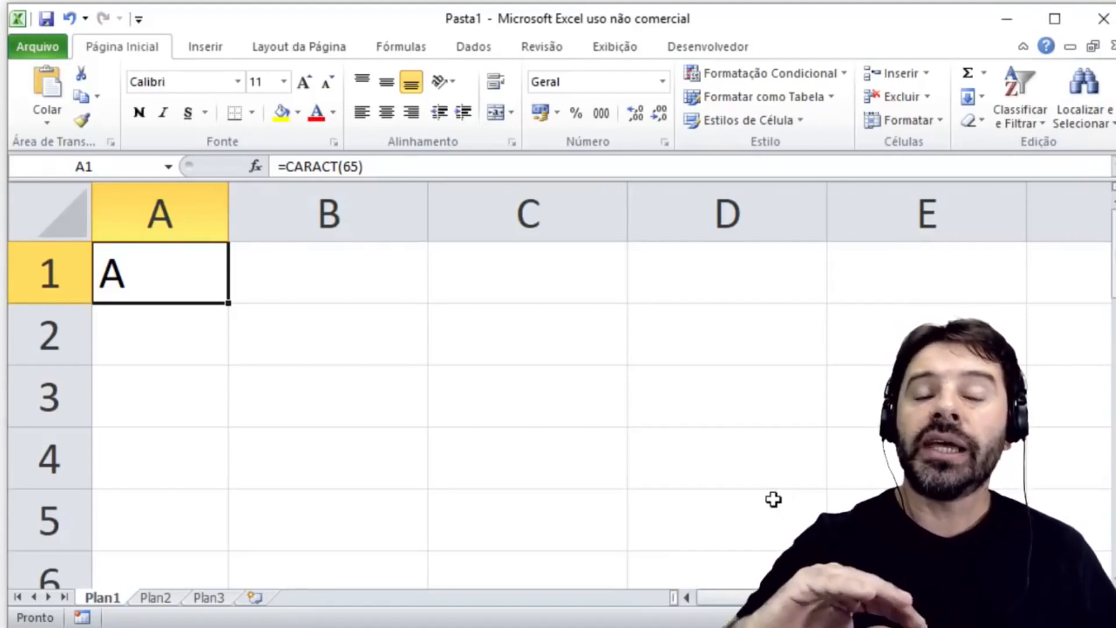
pyautogui.press('F2')
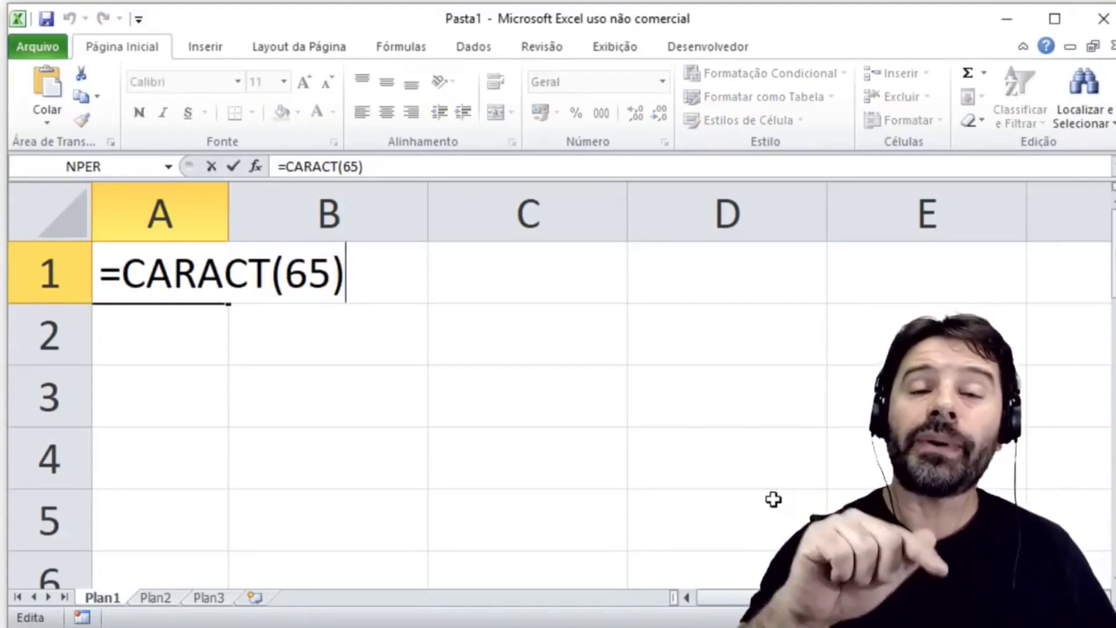
pyautogui.press('BackSpace')
pyautogui.press('BackSpace')
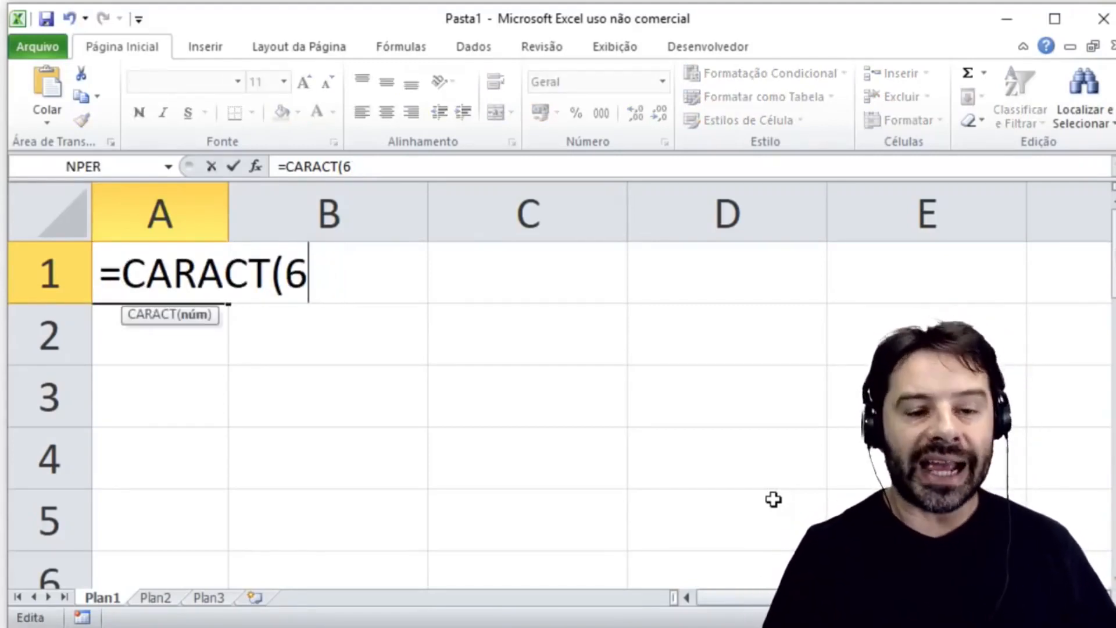
pyautogui.write('6)')
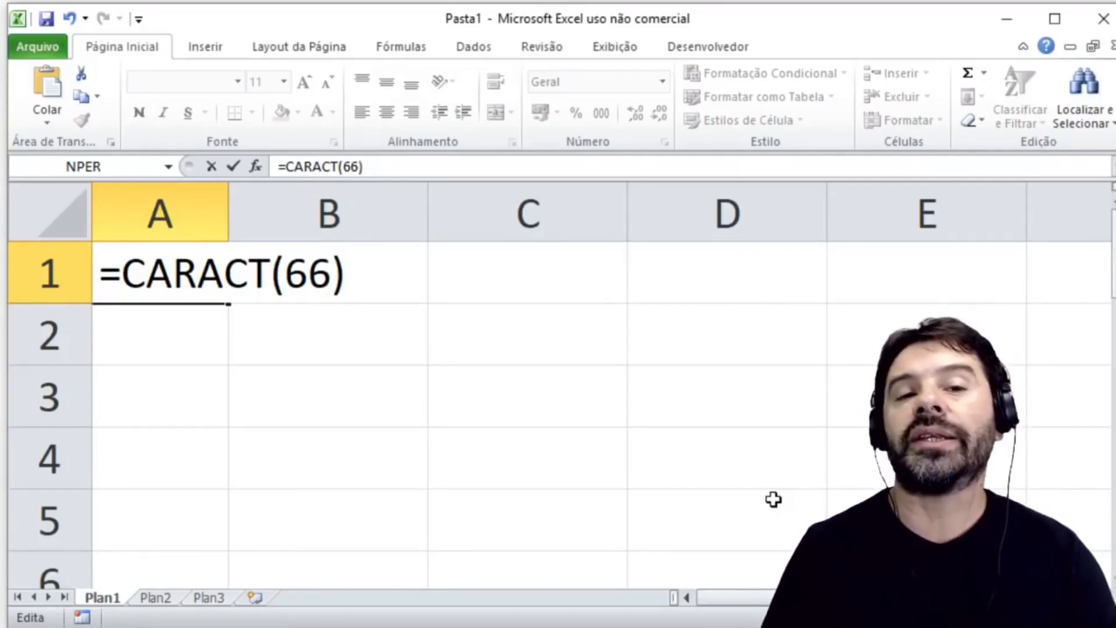
pyautogui.press('Return')
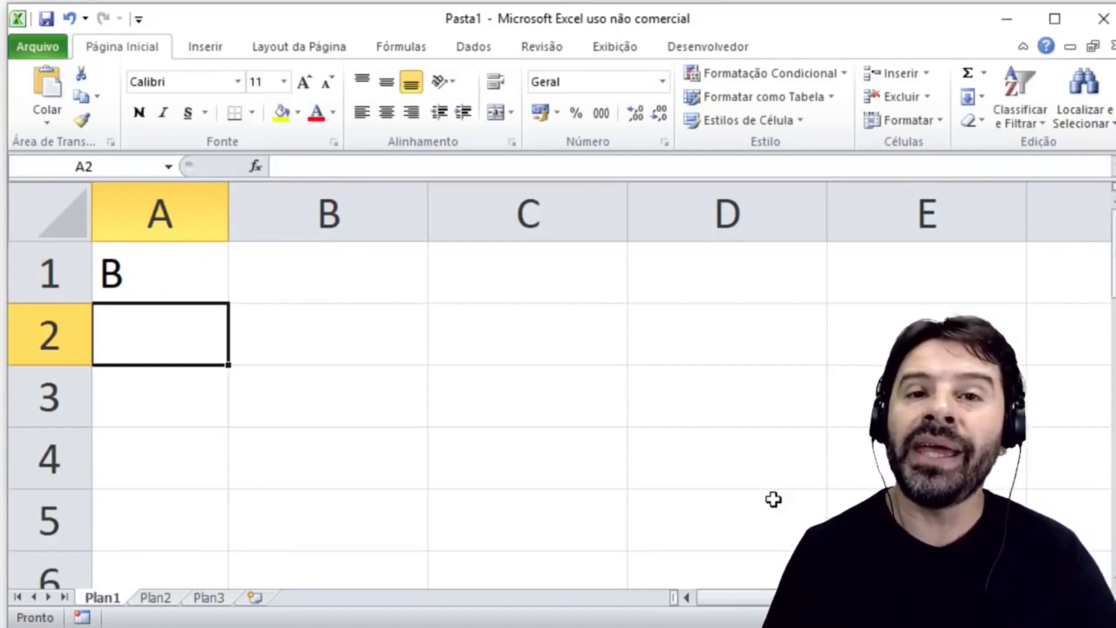
# - Set the code in cell A1's CARACT formula back to 65
pyautogui.press('Up')
pyautogui.press('F2')
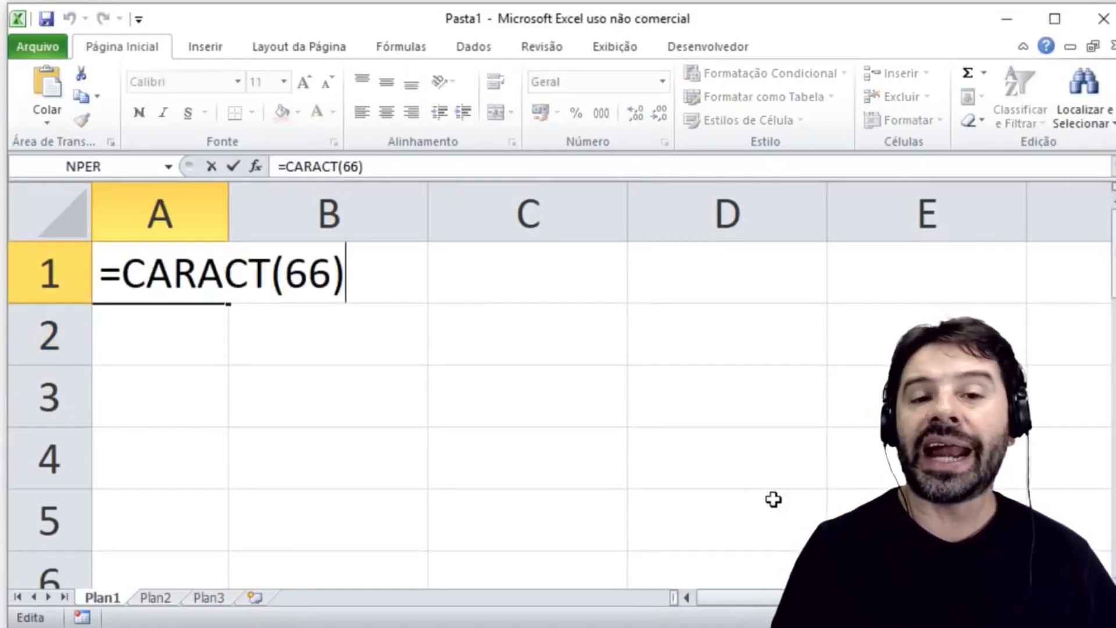
pyautogui.press('BackSpace')
pyautogui.press('BackSpace')
pyautogui.write('5)')
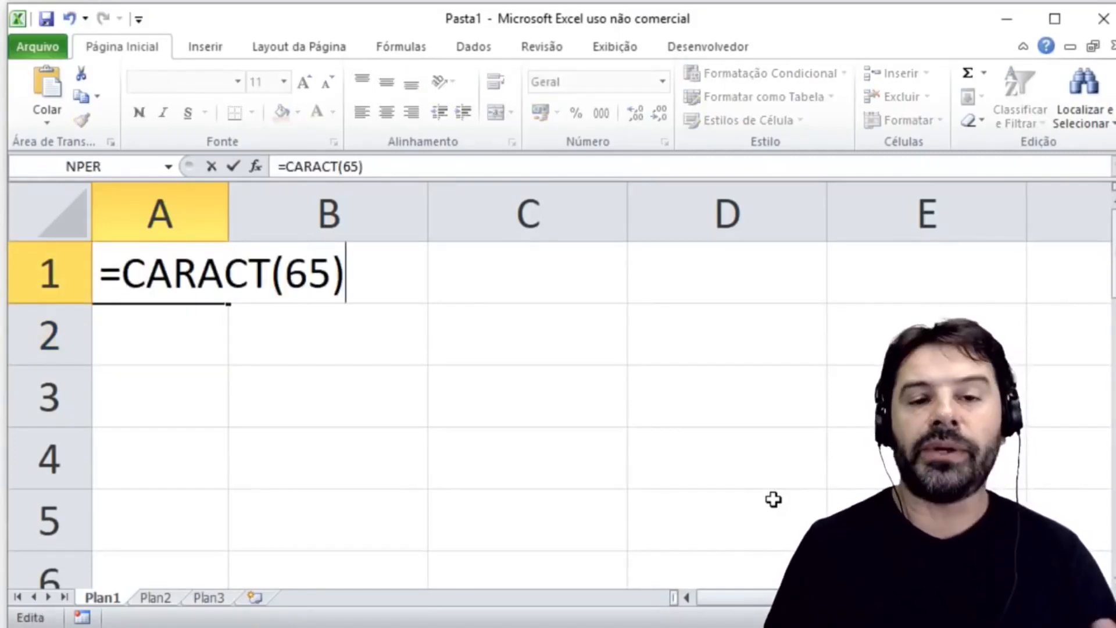
pyautogui.press('Return')
# - Set the CARACT formula's code in cell A1 to 66 again
pyautogui.press('Up')
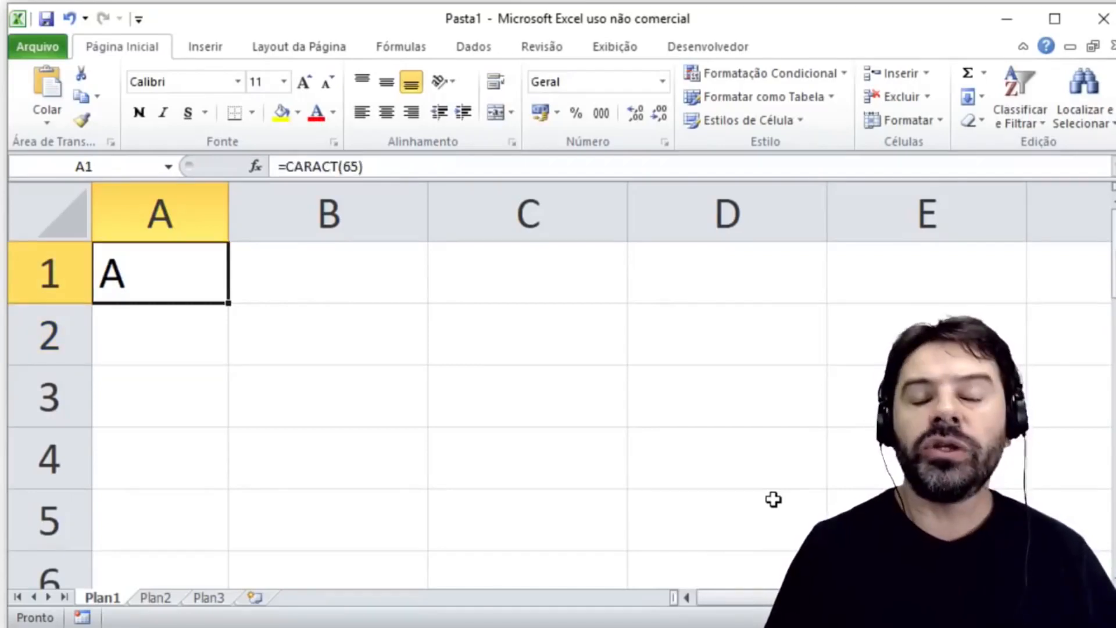
pyautogui.press('F2')
pyautogui.press('BackSpace')
pyautogui.press('BackSpace')
pyautogui.write('6)')
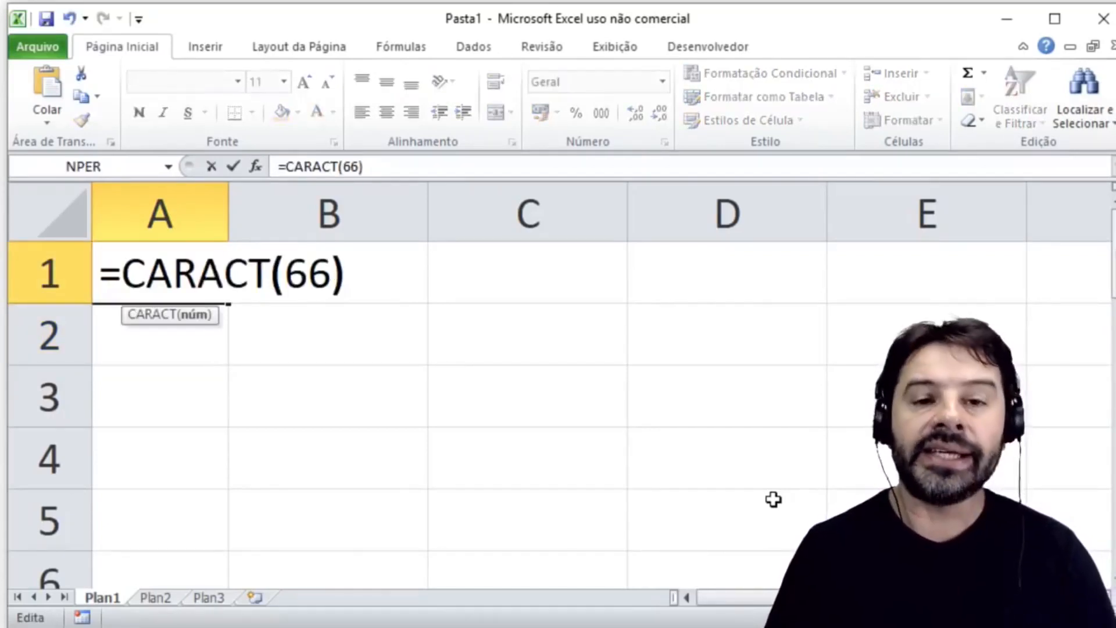
pyautogui.press('Return')
# - Replace the code in cell A1's CARACT formula with 68
pyautogui.press('Up')
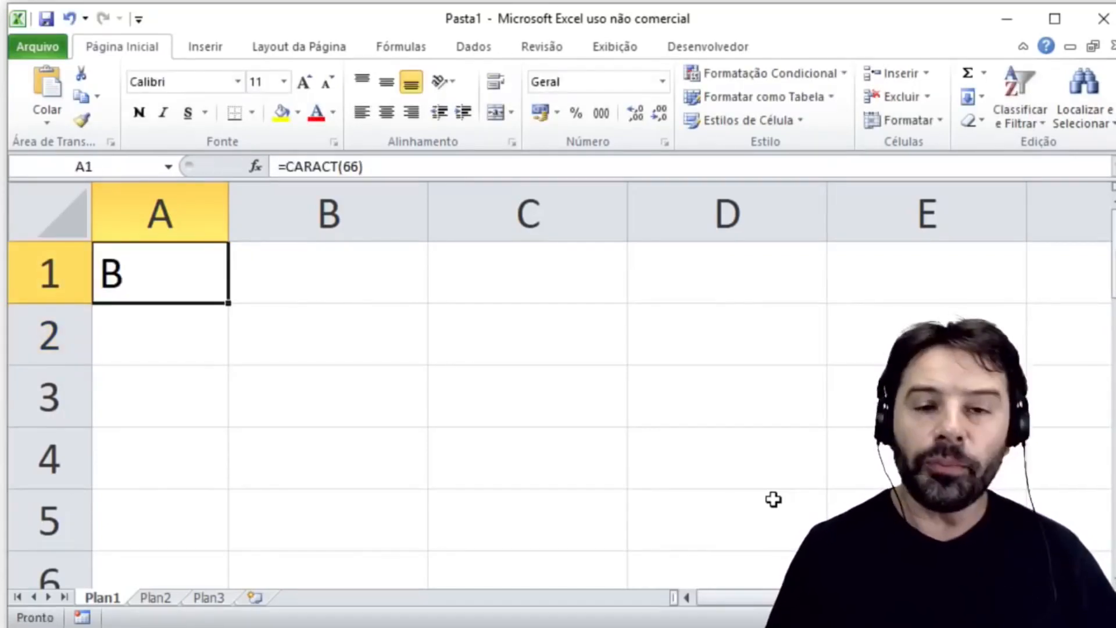
pyautogui.press('F2')
pyautogui.press('BackSpace')
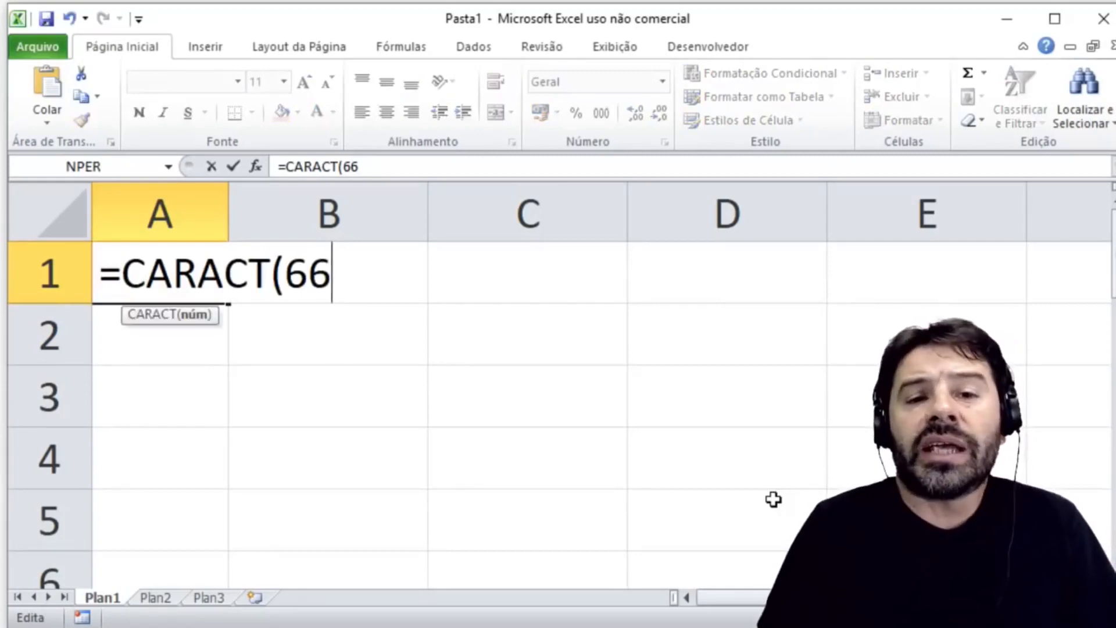
pyautogui.press('BackSpace')
pyautogui.press('BackSpace')
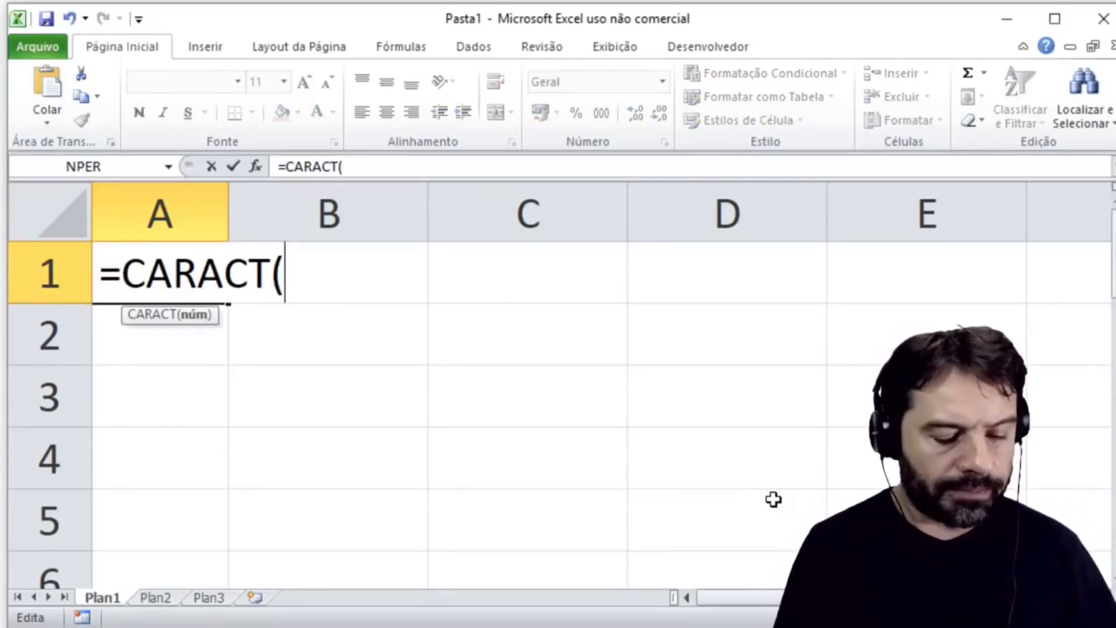
pyautogui.write('68)')
pyautogui.press('Return')
# - Clear the CARACT formula from cell A1 and keep that cell selected
pyautogui.press('Up')
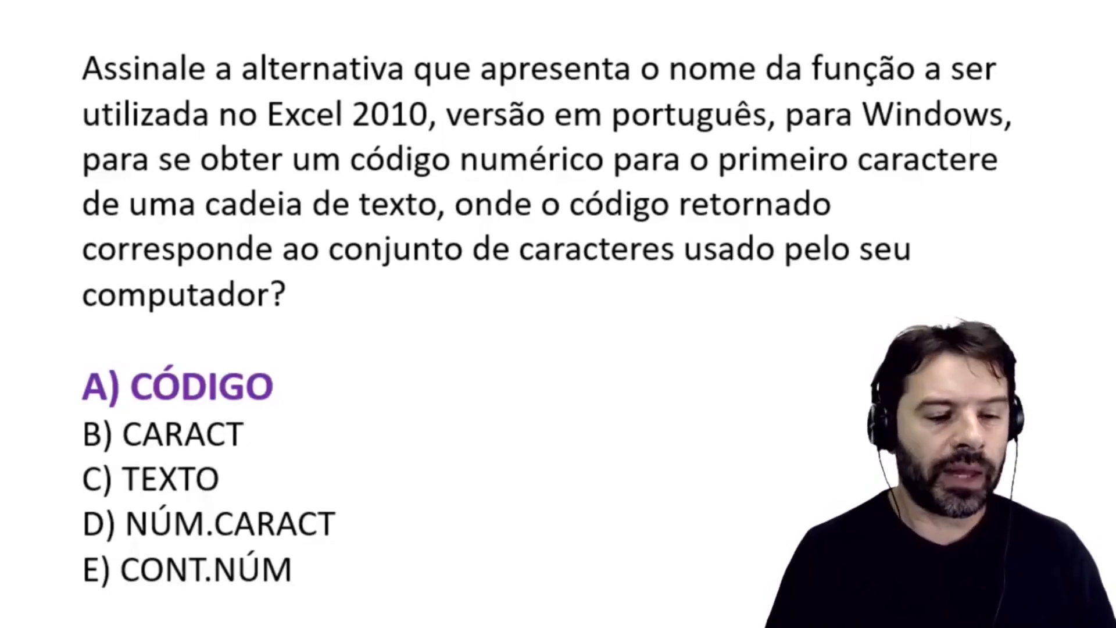
pyautogui.press('Right')
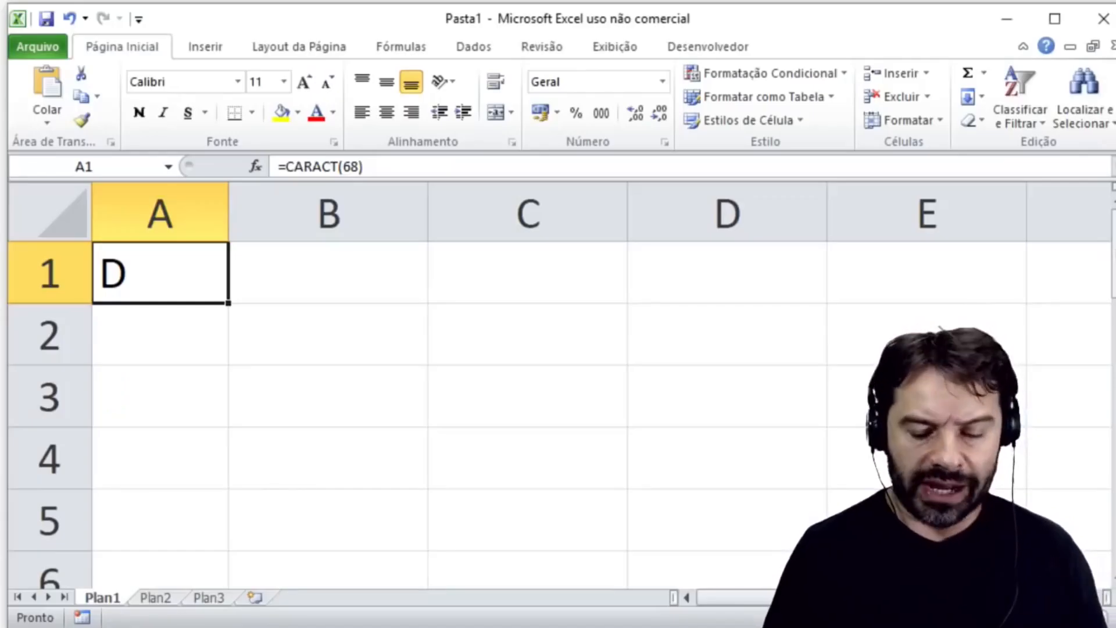
pyautogui.press('Delete')
pyautogui.press('Down')
pyautogui.press('Up')
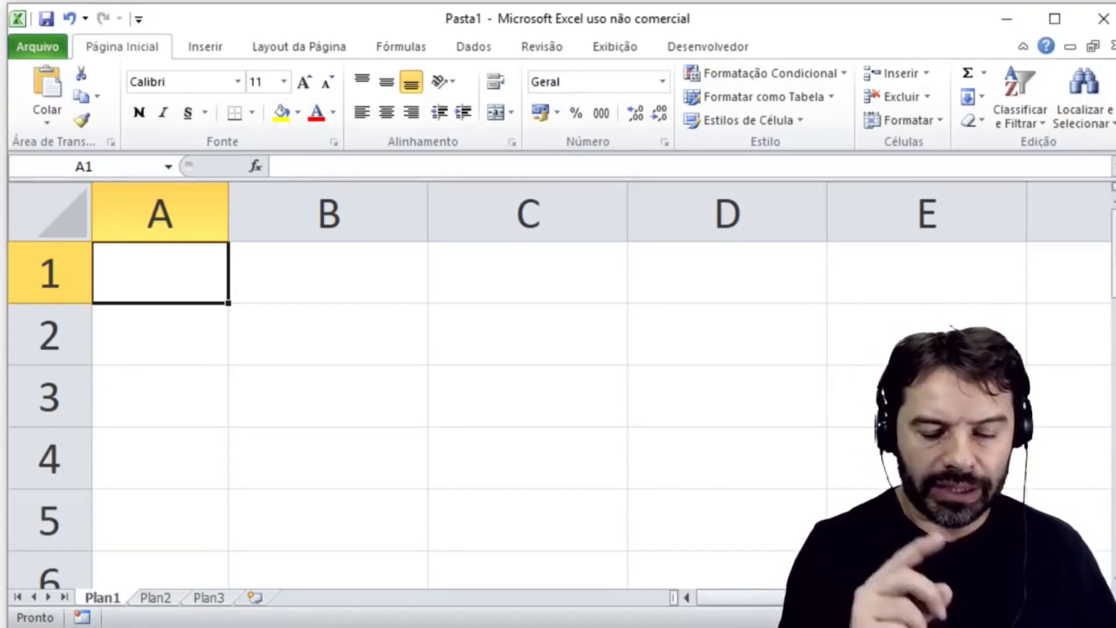
# - Begin a TEXTO formula in cell A1 with 42344,38 as the value to format
pyautogui.write('=TE')
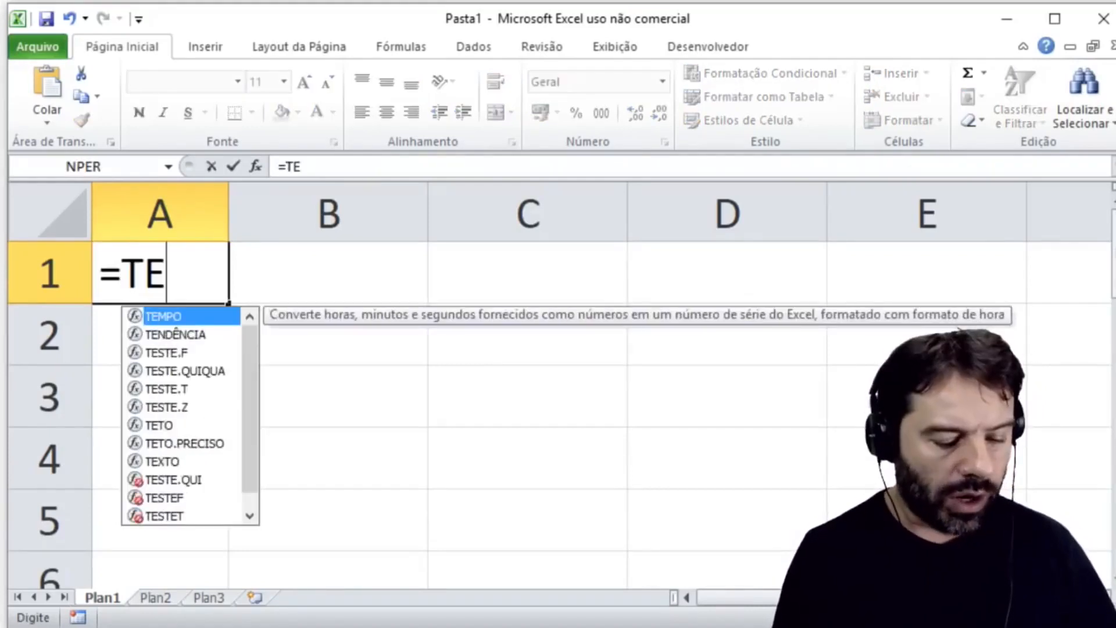
pyautogui.write('XTO(')
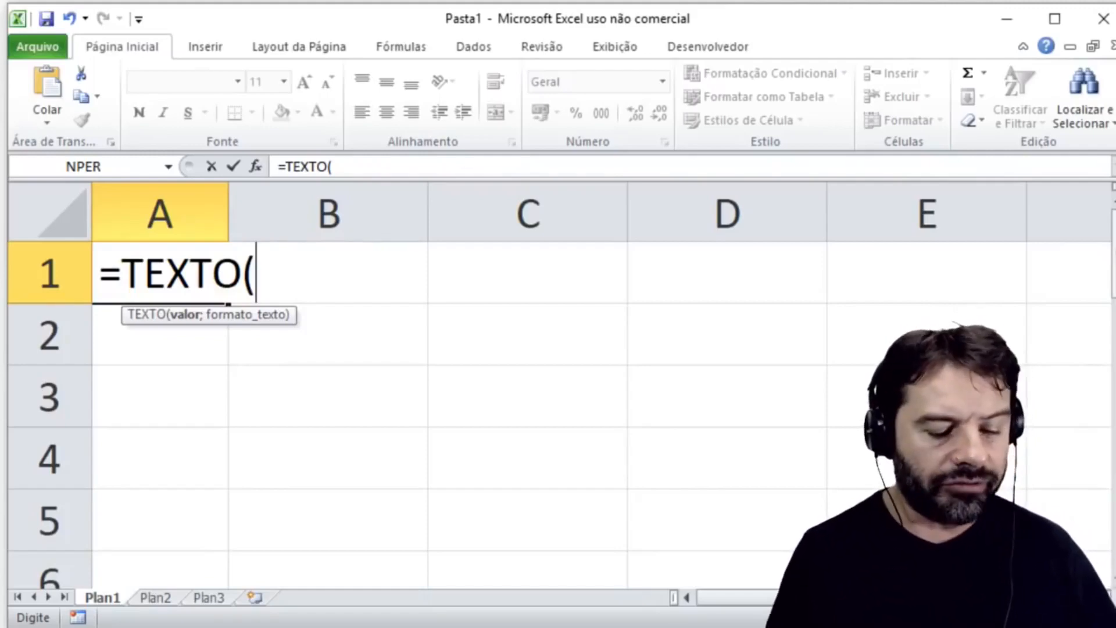
pyautogui.write('4')
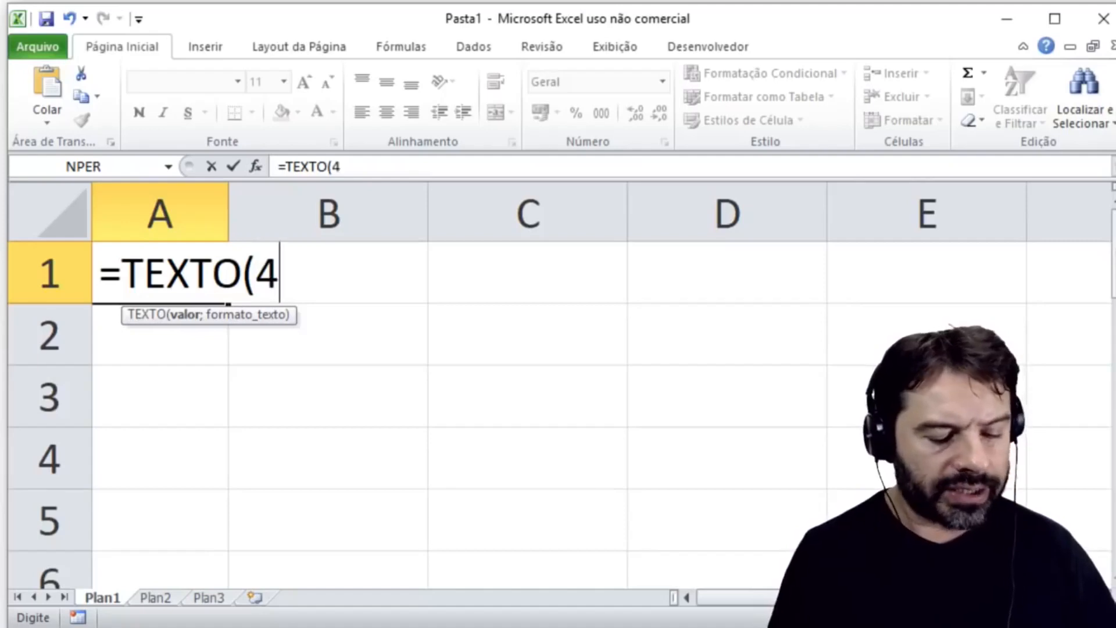
pyautogui.write('2344,3')
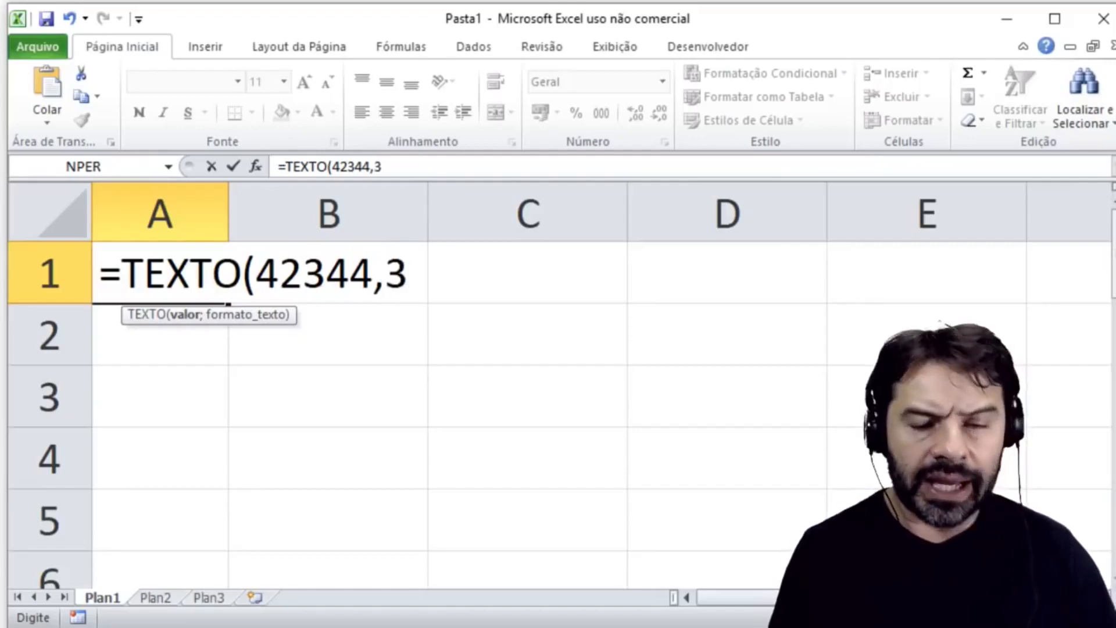
pyautogui.write('8;')
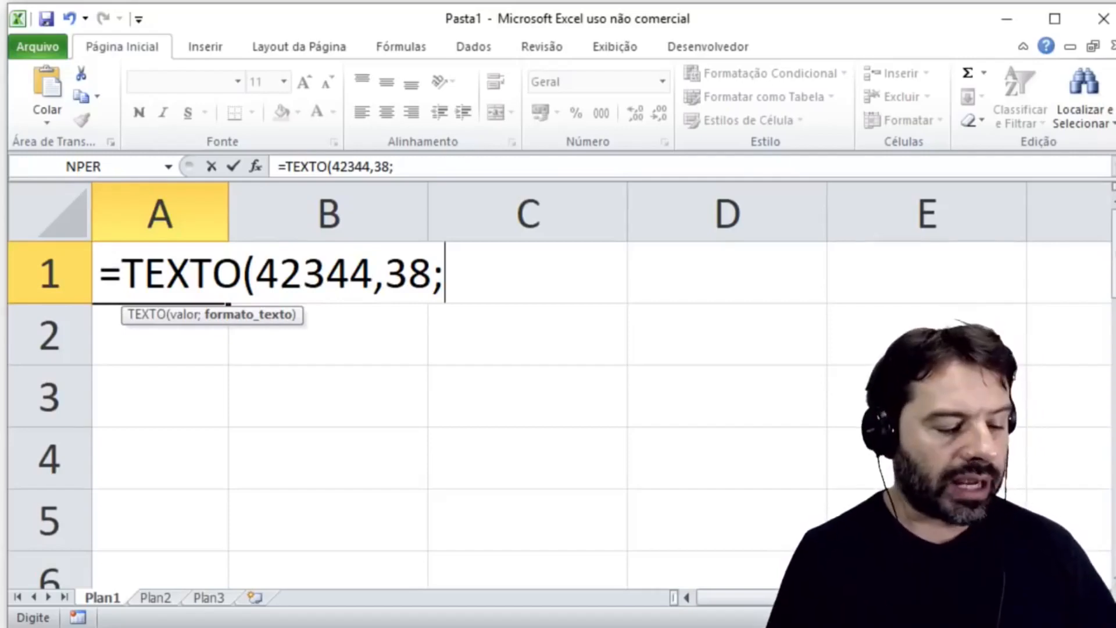
# - Complete cell A1's TEXTO formula with the format "R$ 0.0,00" and widen column A to fit the formatted amount
pyautogui.write('"')
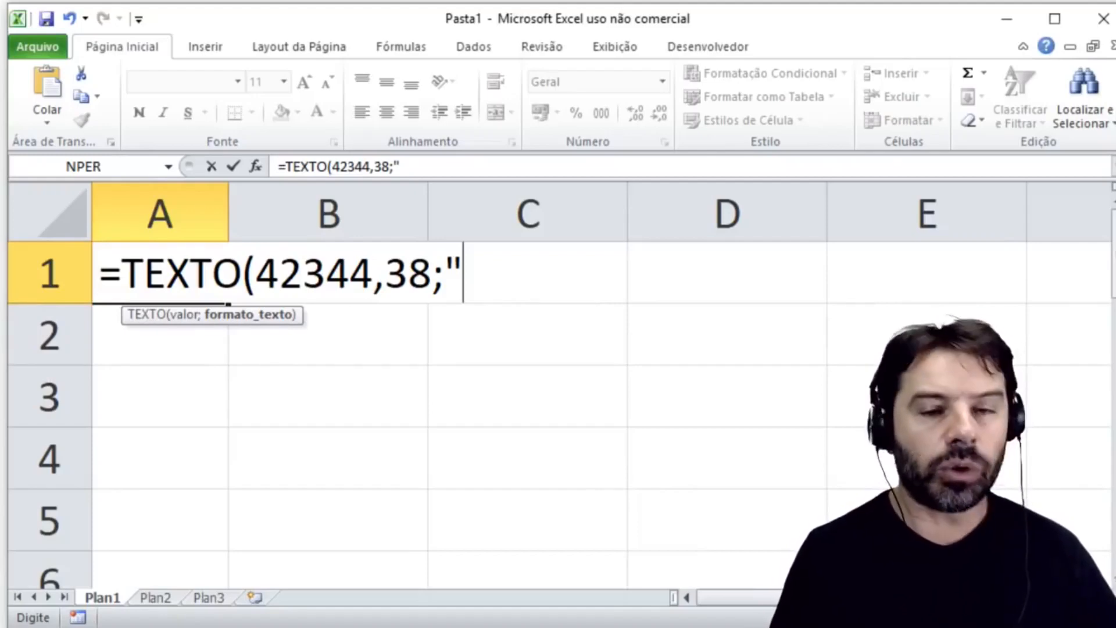
pyautogui.write('r')
pyautogui.press('BackSpace')
pyautogui.write('R$')
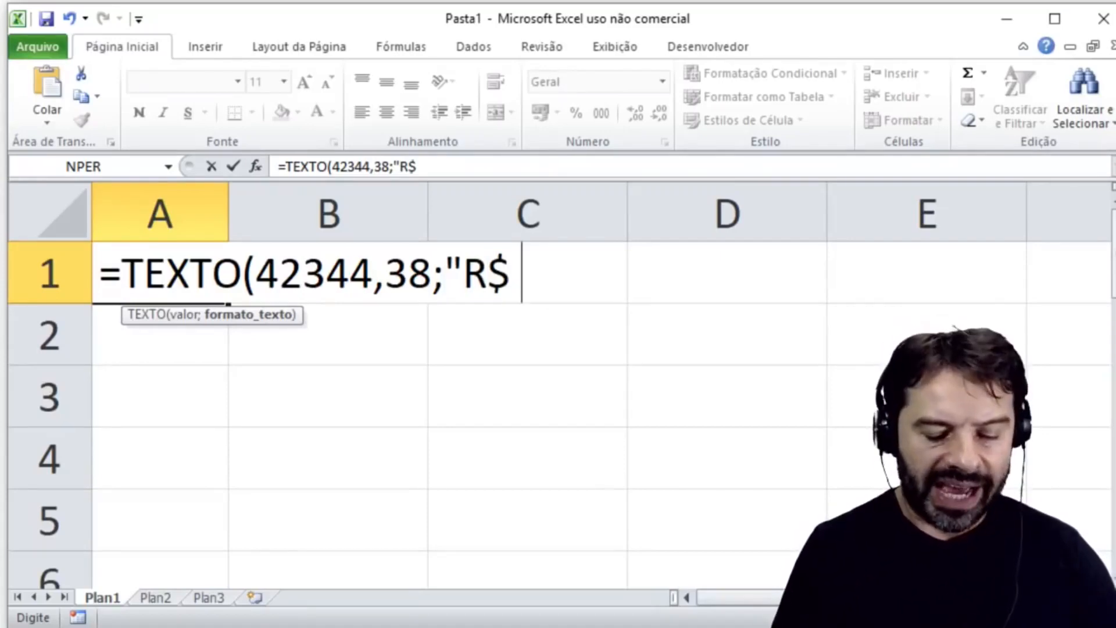
pyautogui.write('0.0')
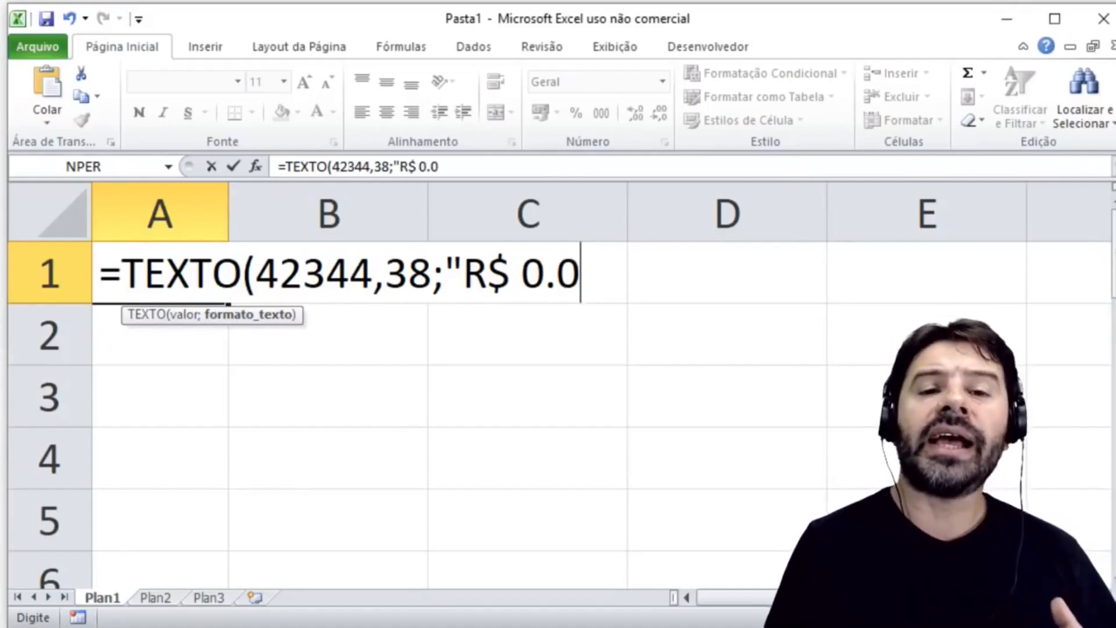
pyautogui.write(',')
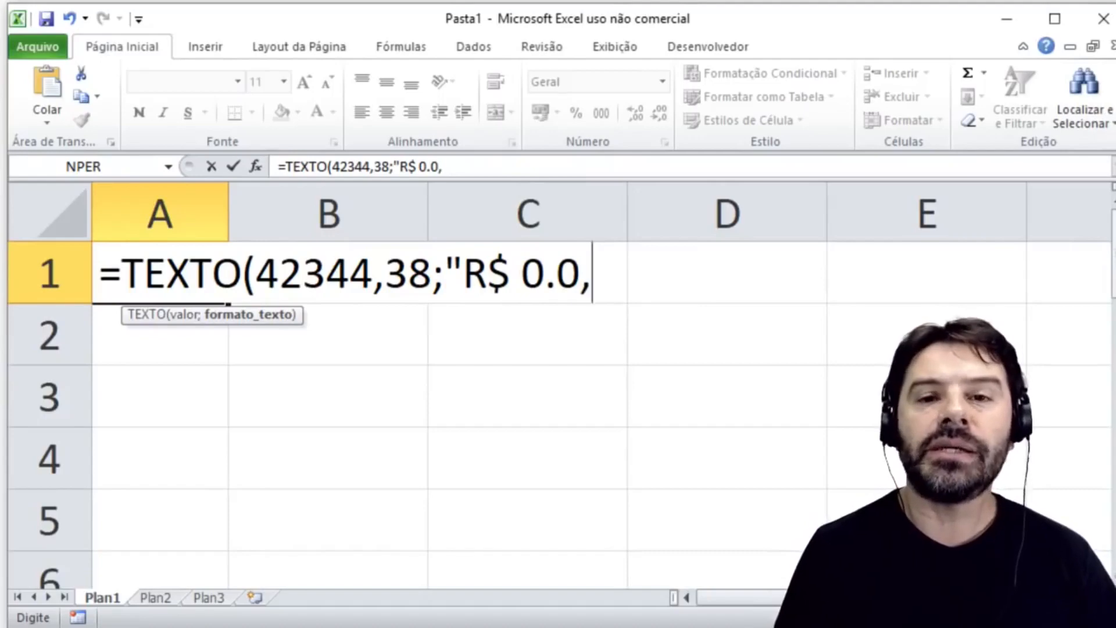
pyautogui.write('00')
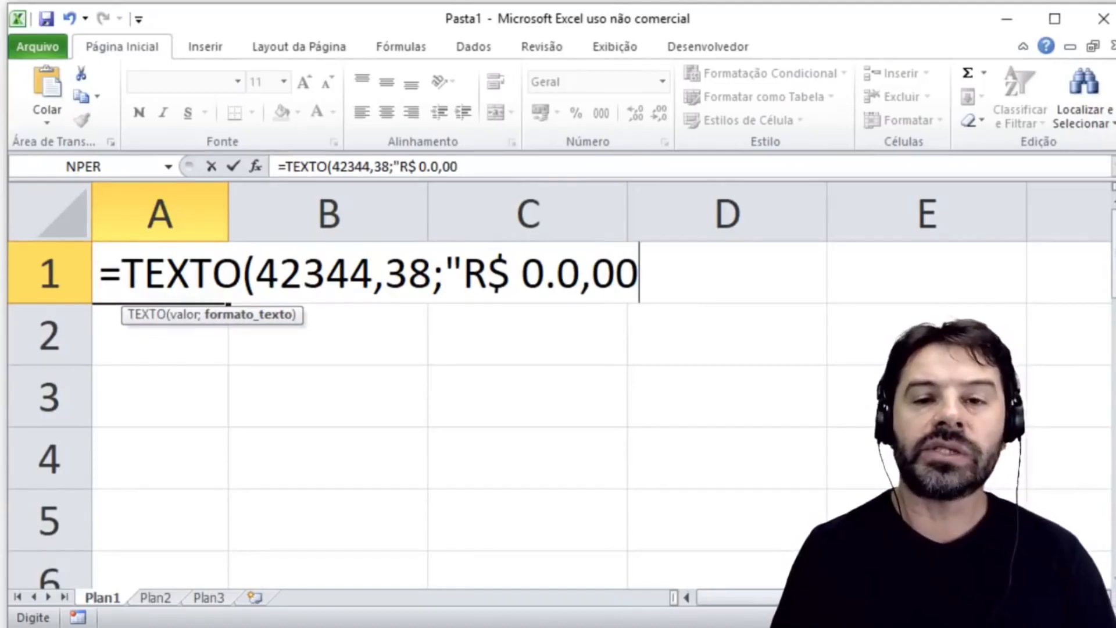
pyautogui.write('")')
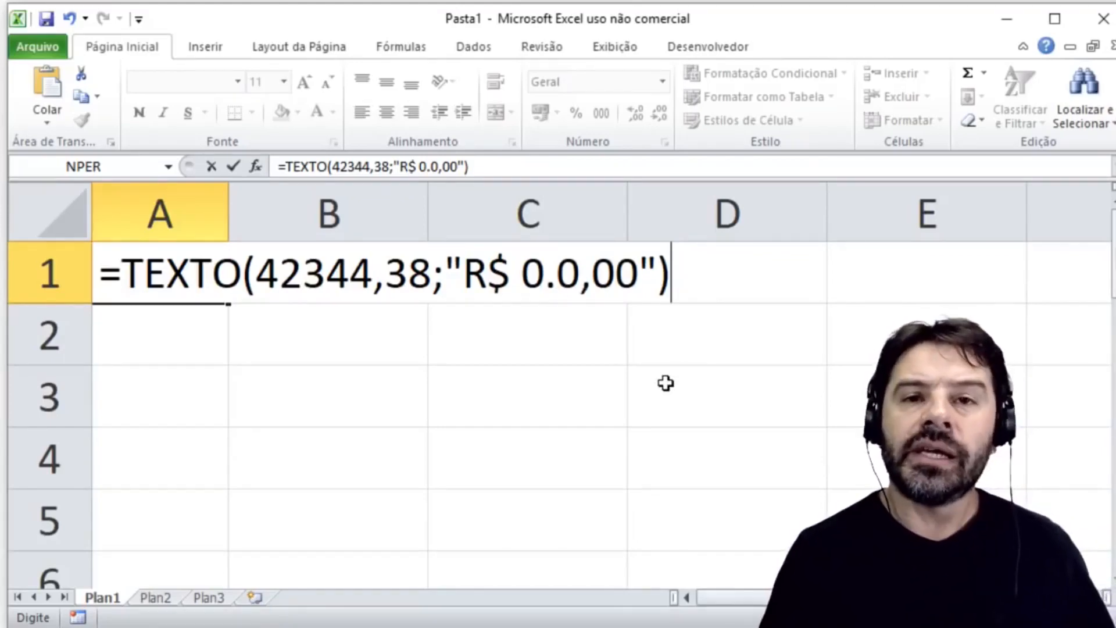
pyautogui.press('Return')
pyautogui.press('Up')
pyautogui.press('Down')
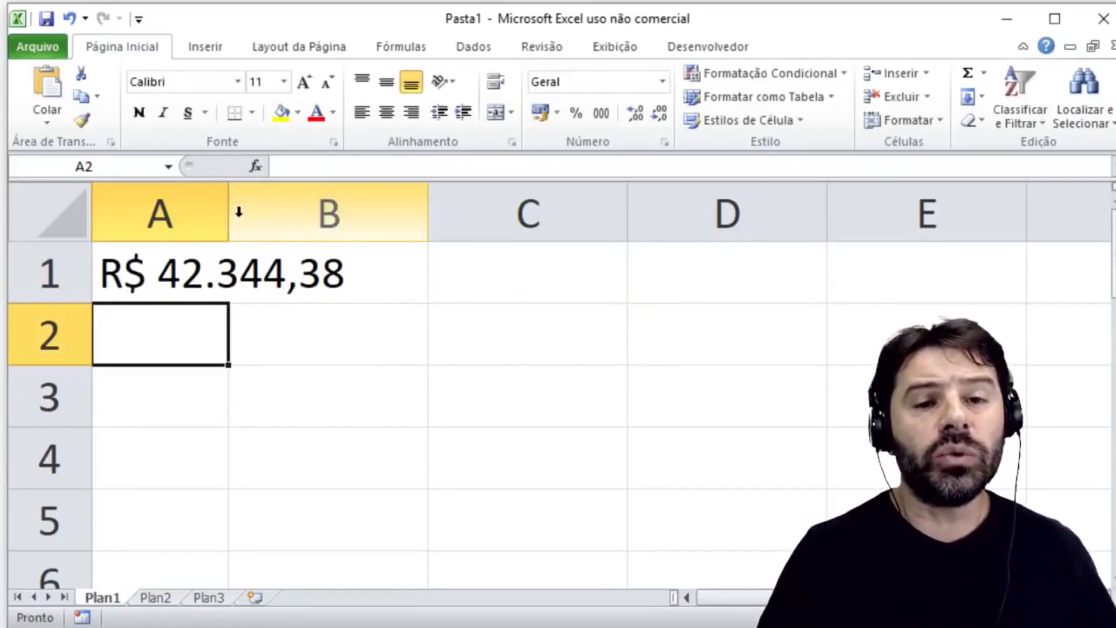
pyautogui.moveTo(230, 216); pyautogui.dragTo(378, 214)
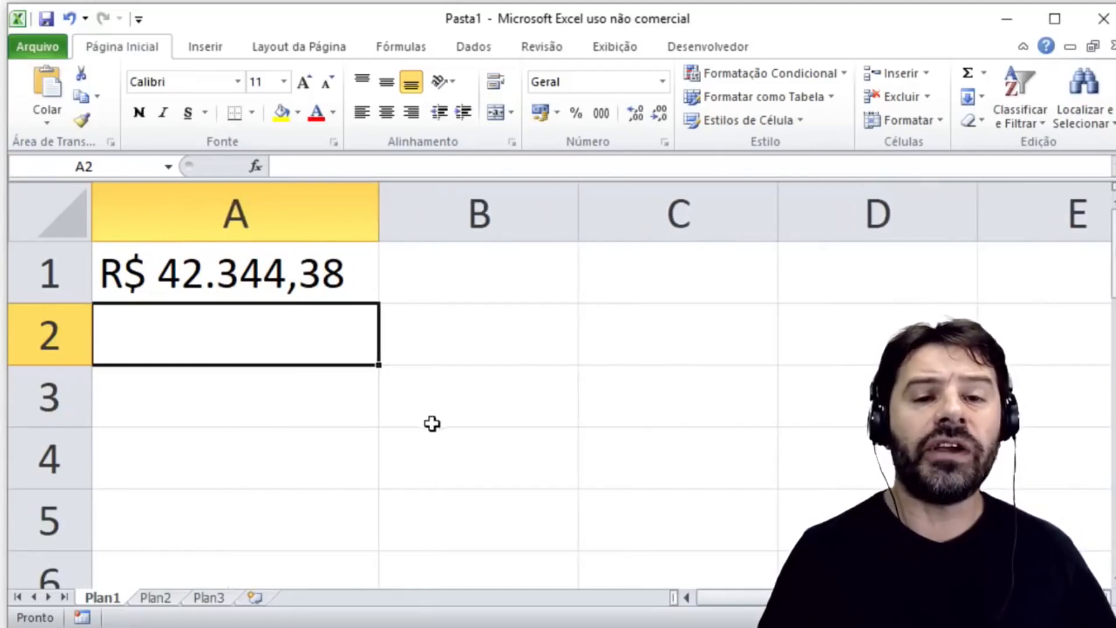
pyautogui.press('Up')
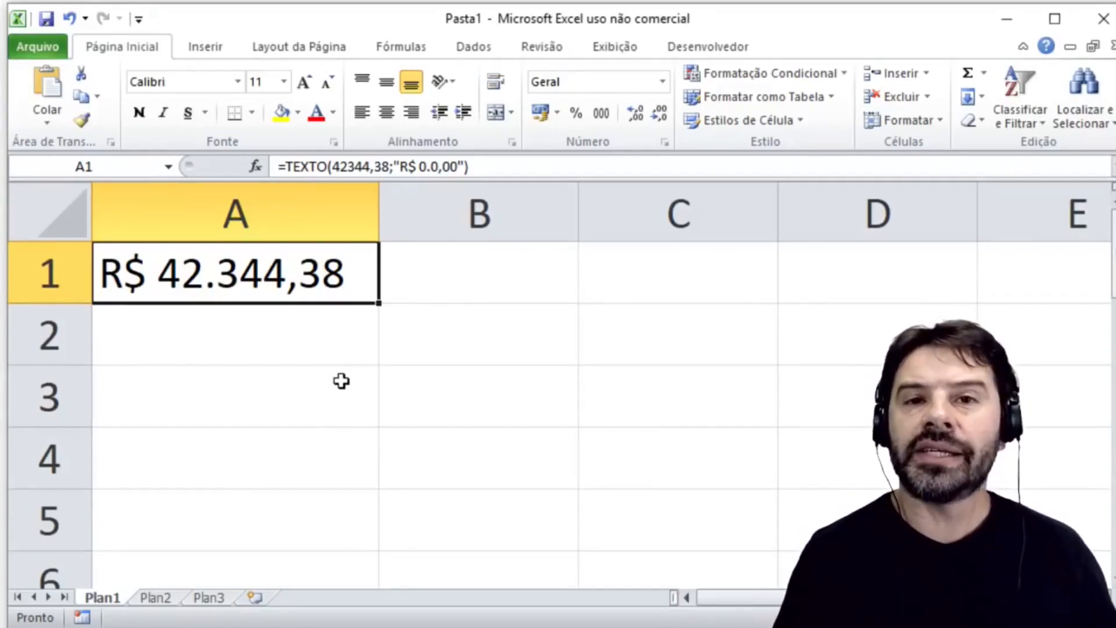
# - Examine the arguments of the TEXTO formula in cell A1, highlighting its format text
pyautogui.press('F2')
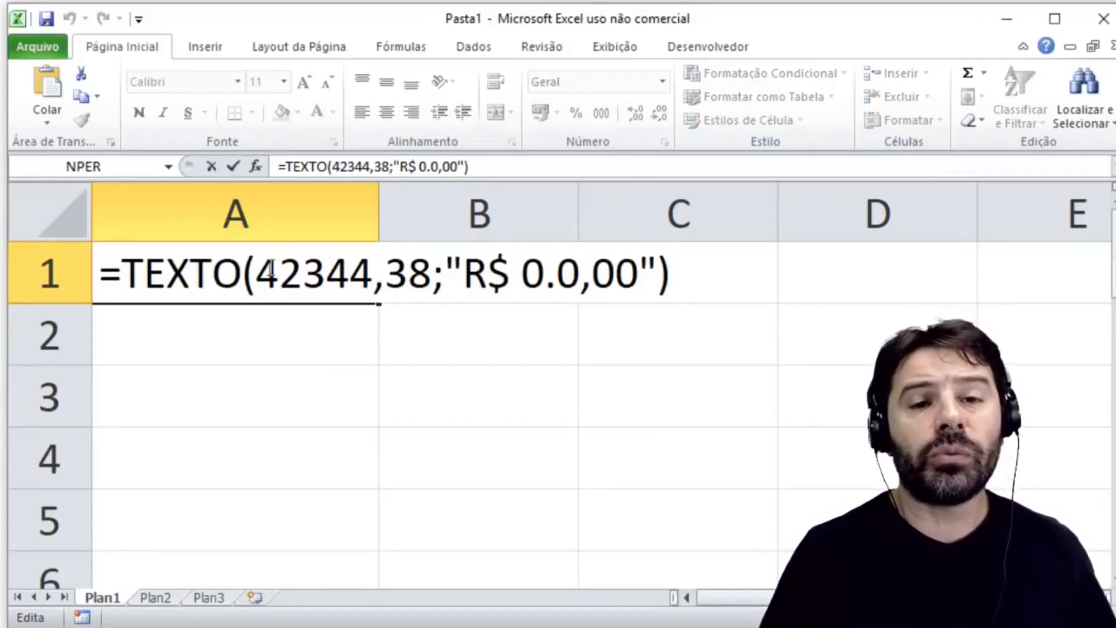
pyautogui.moveTo(257, 272); pyautogui.dragTo(637, 272)
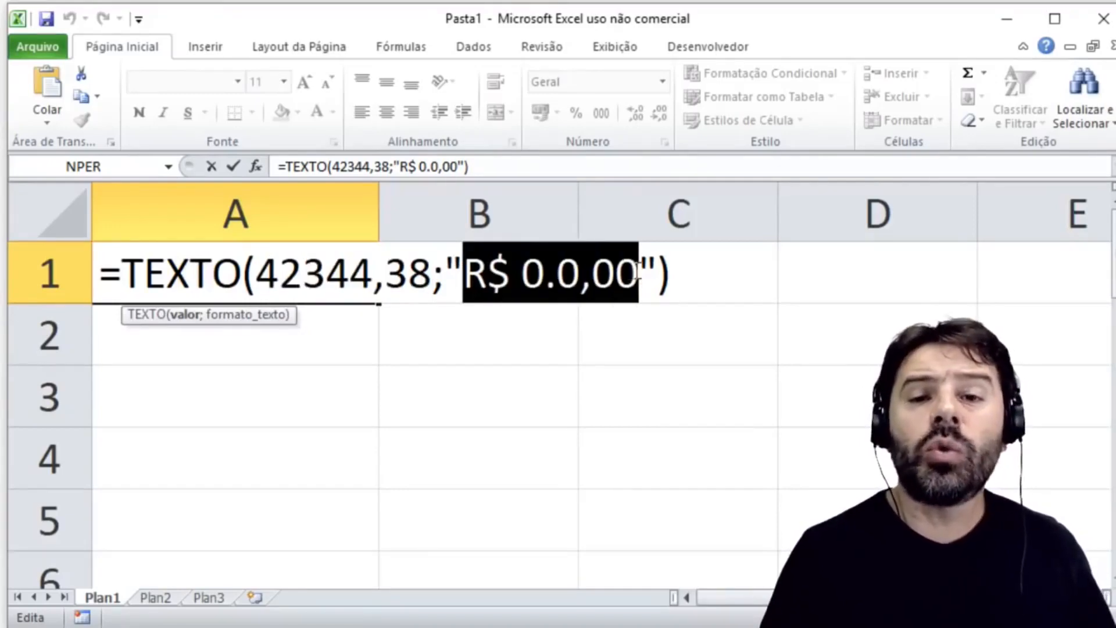
pyautogui.click(689, 286)
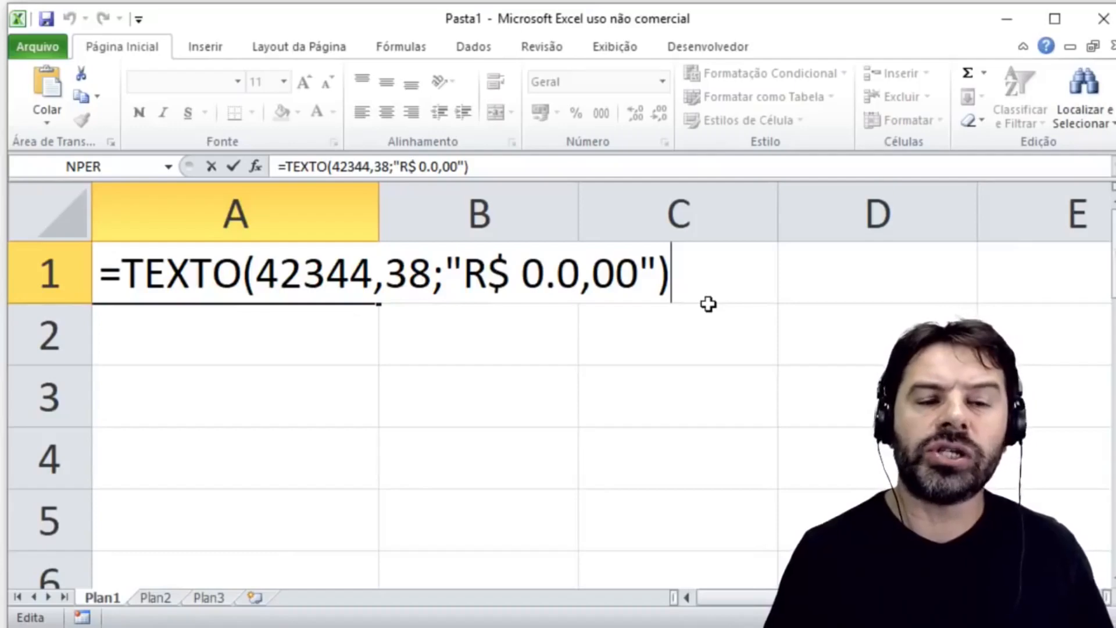
pyautogui.press('Return')
pyautogui.press('Up')
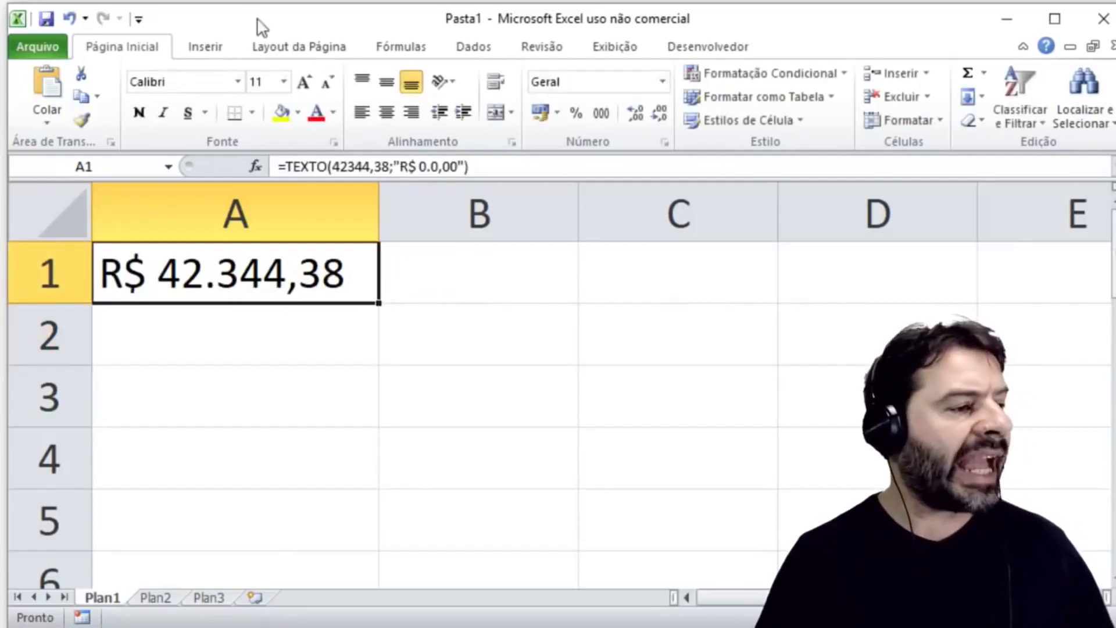
pyautogui.click(564, 0)
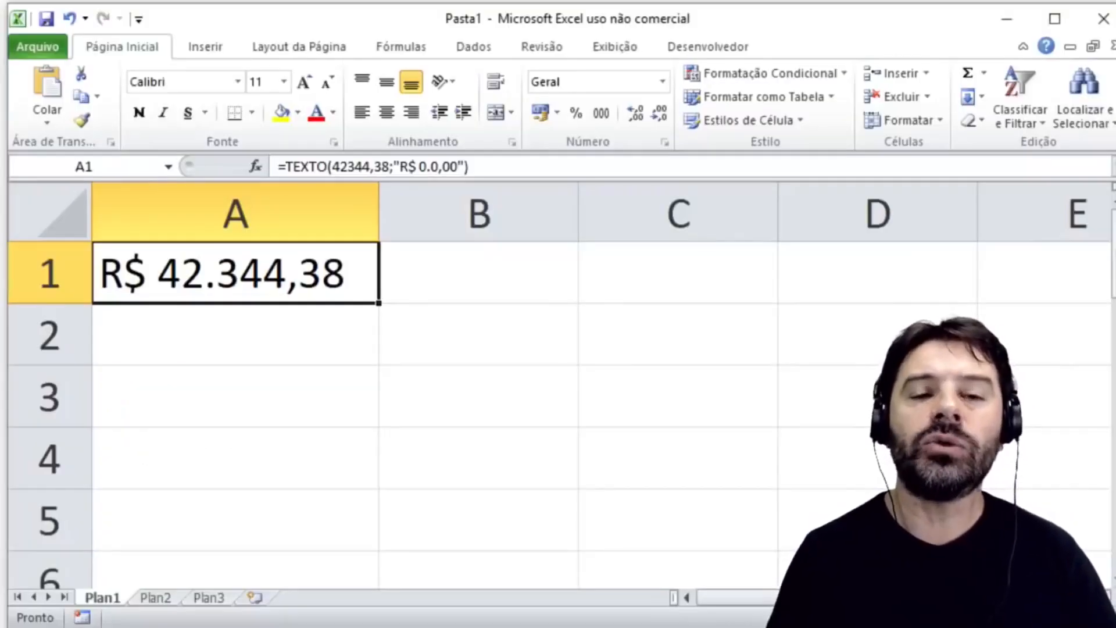
# - Replace the TEXTO formula in cell A1 with the text "Aula curso"
pyautogui.press('Delete')
pyautogui.press('Down')
pyautogui.press('Up')
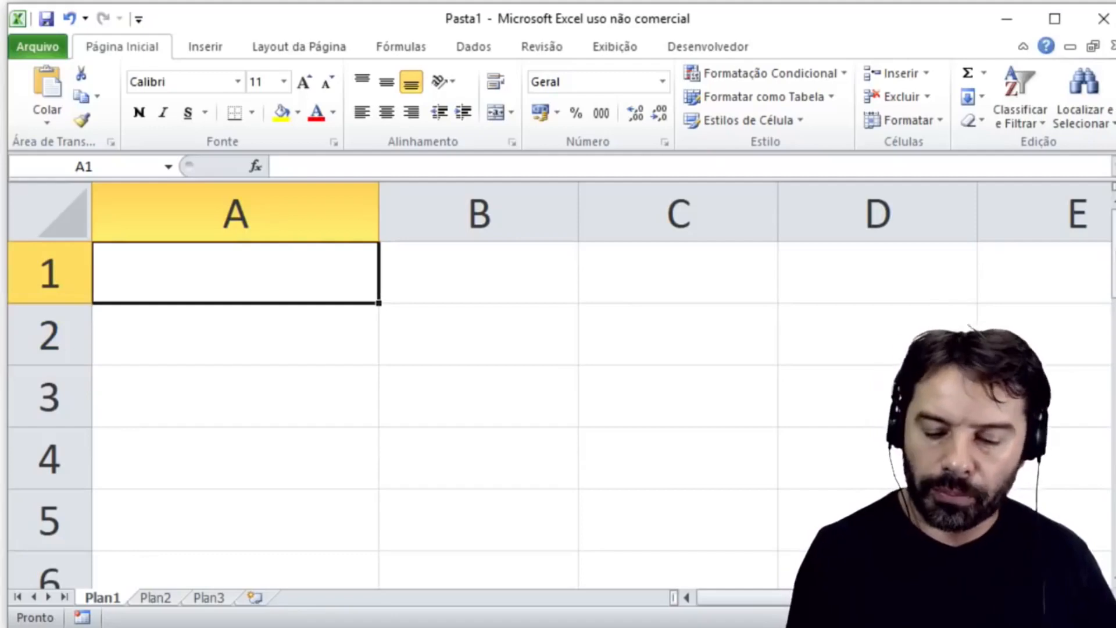
pyautogui.write('Aula')
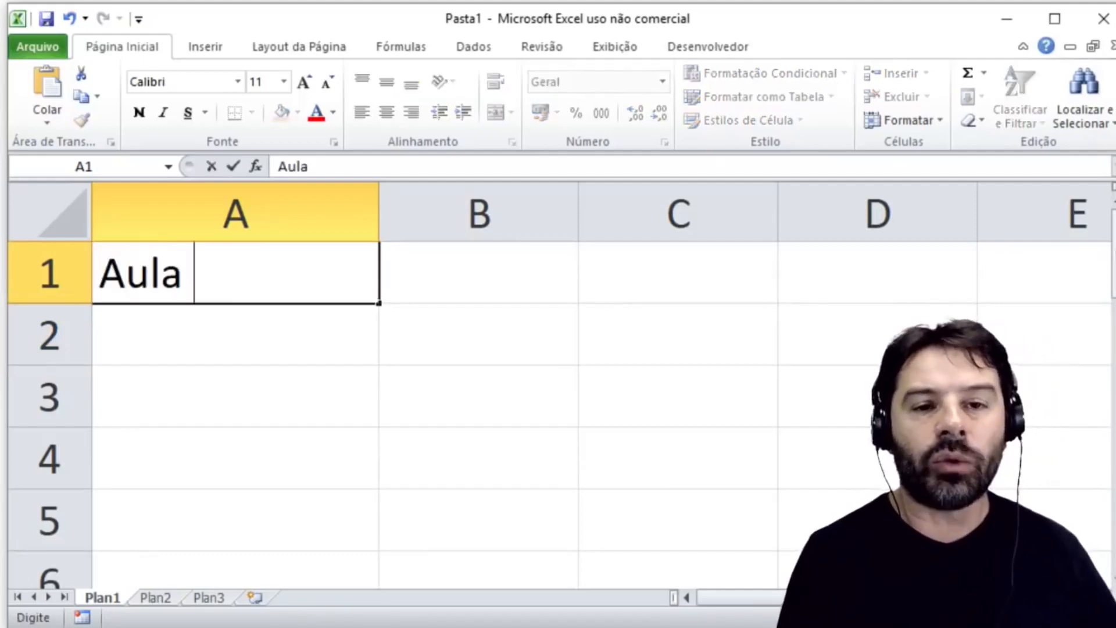
pyautogui.write(' curso')
pyautogui.press('Return')
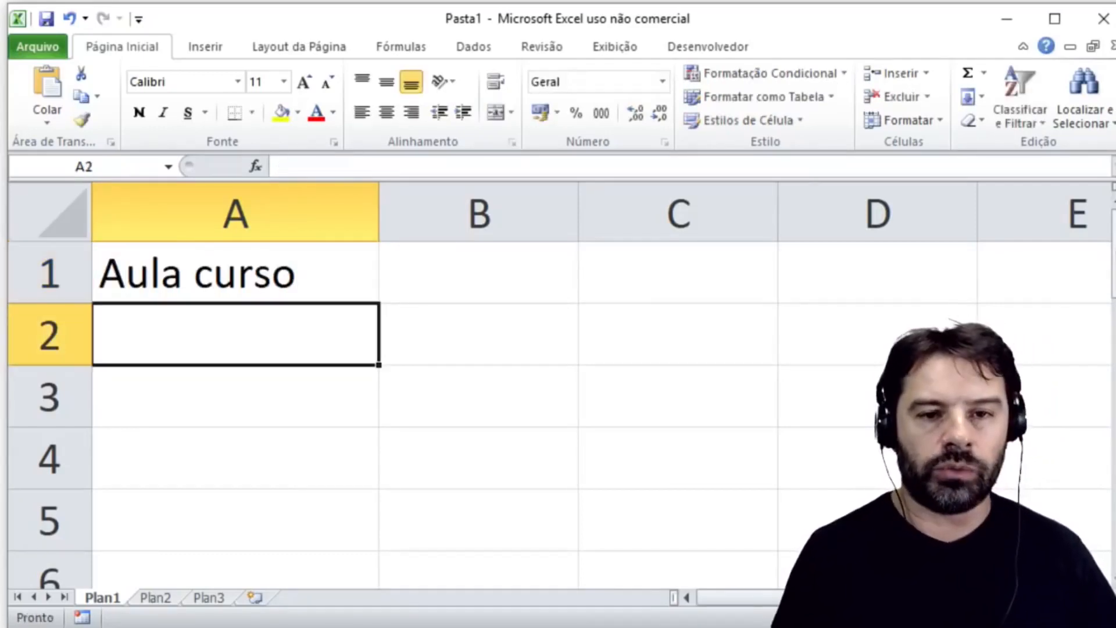
# - Enter the formula =NÚM.CARACT(A1) in cell A3 to count the characters of the text in A1
pyautogui.press('Return')
pyautogui.write('=')
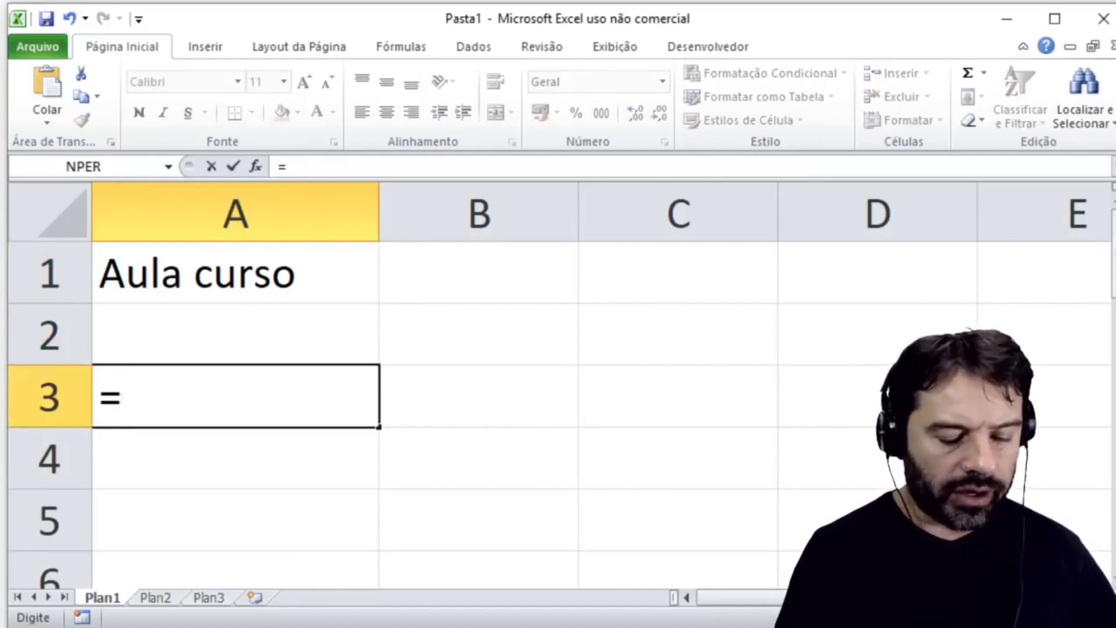
pyautogui.write('NÚM')
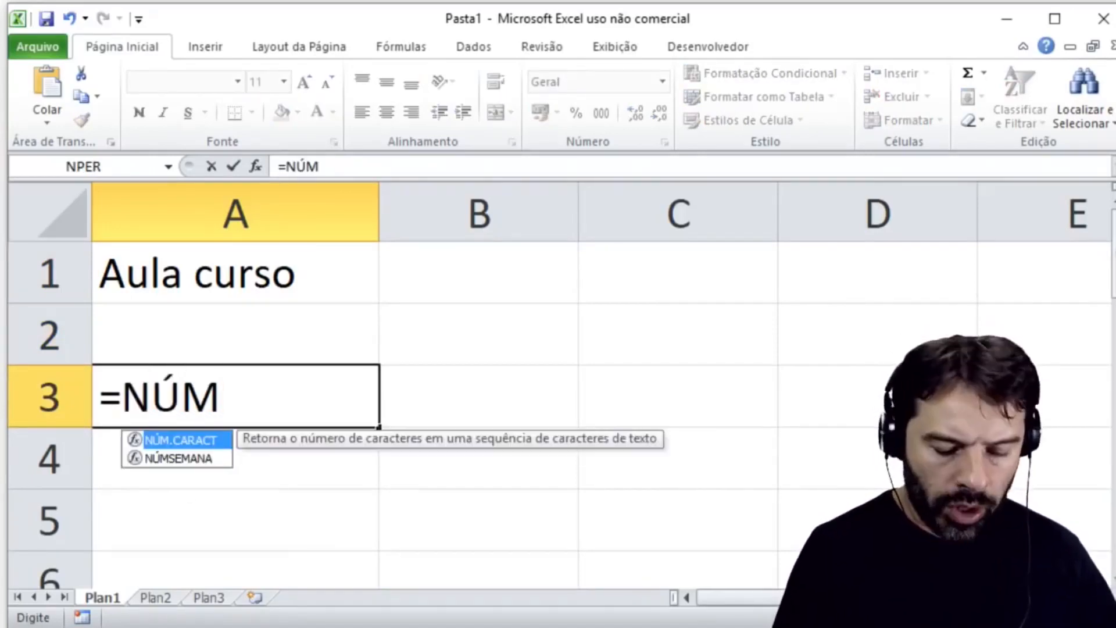
pyautogui.write('.CARACT')
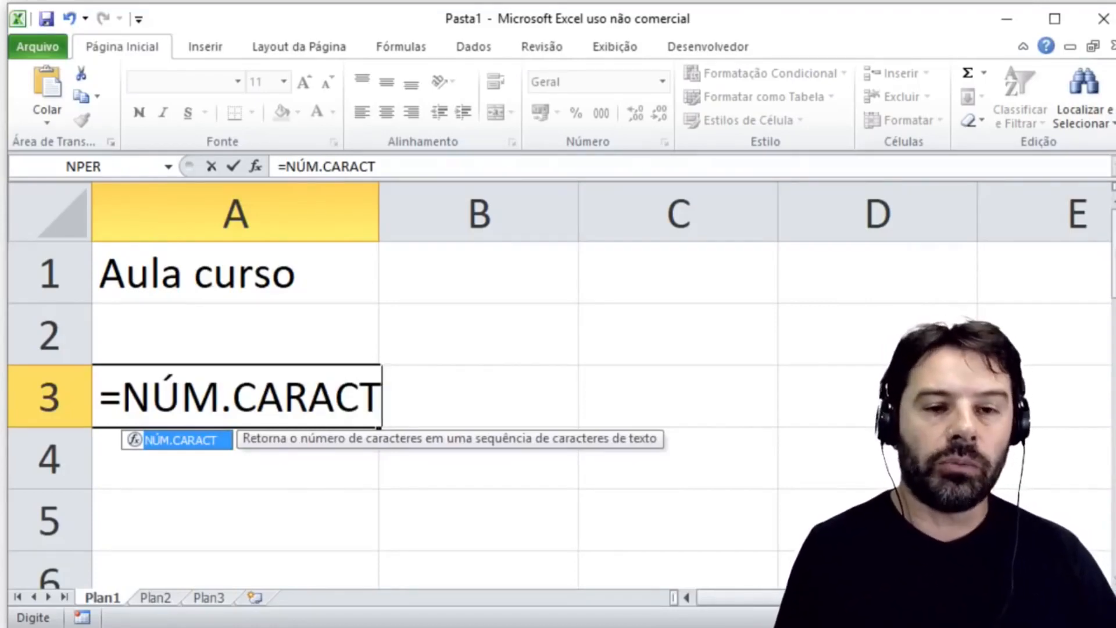
pyautogui.write('(')
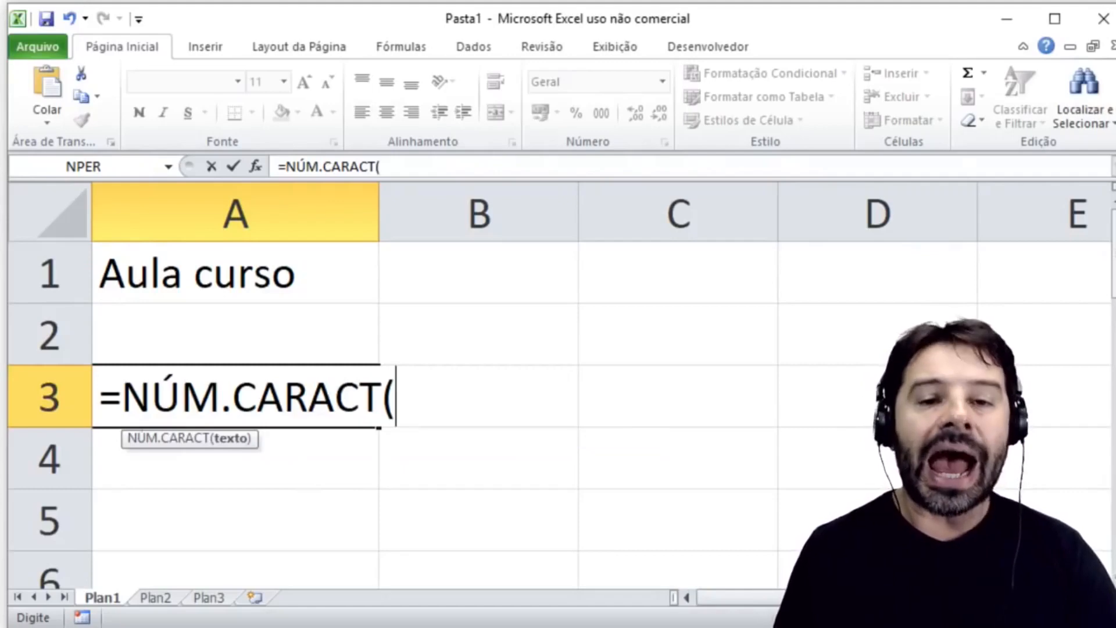
pyautogui.write('A1)')
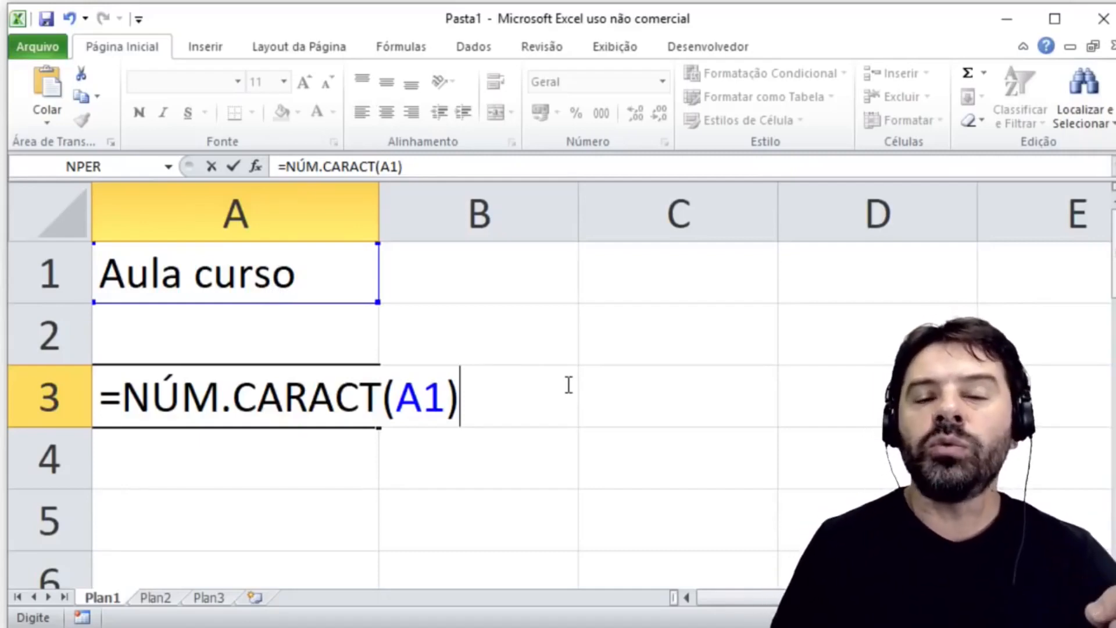
pyautogui.press('Return')
pyautogui.press('Up')
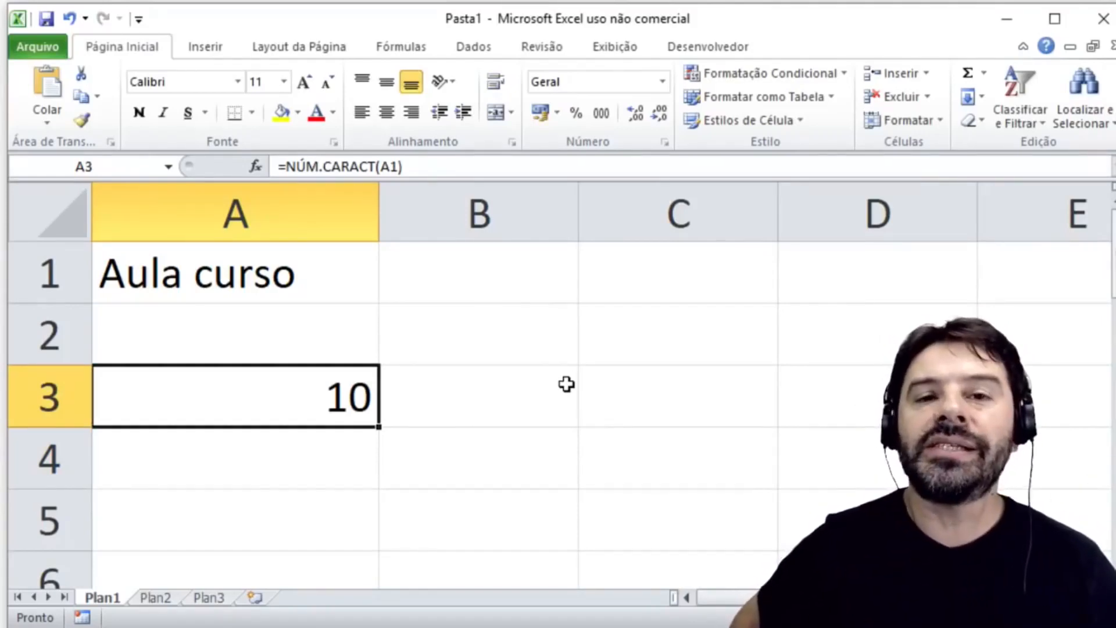
# - Examine the NÚM.CARACT formula in cell A3 and the cell it references
pyautogui.press('F2')
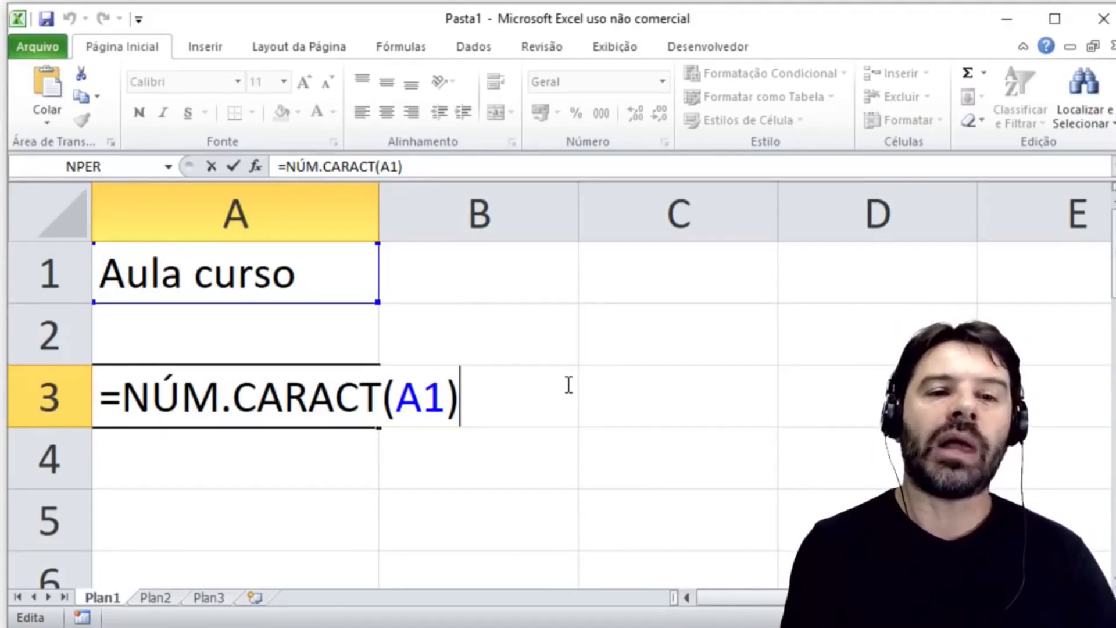
pyautogui.press('Return')
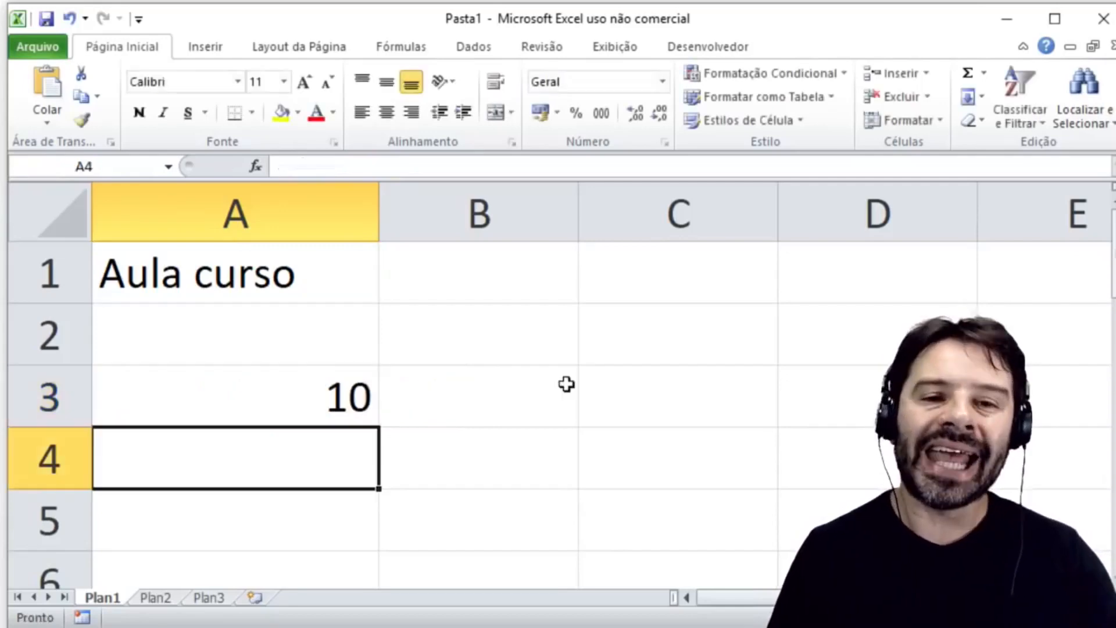
pyautogui.press('Up')
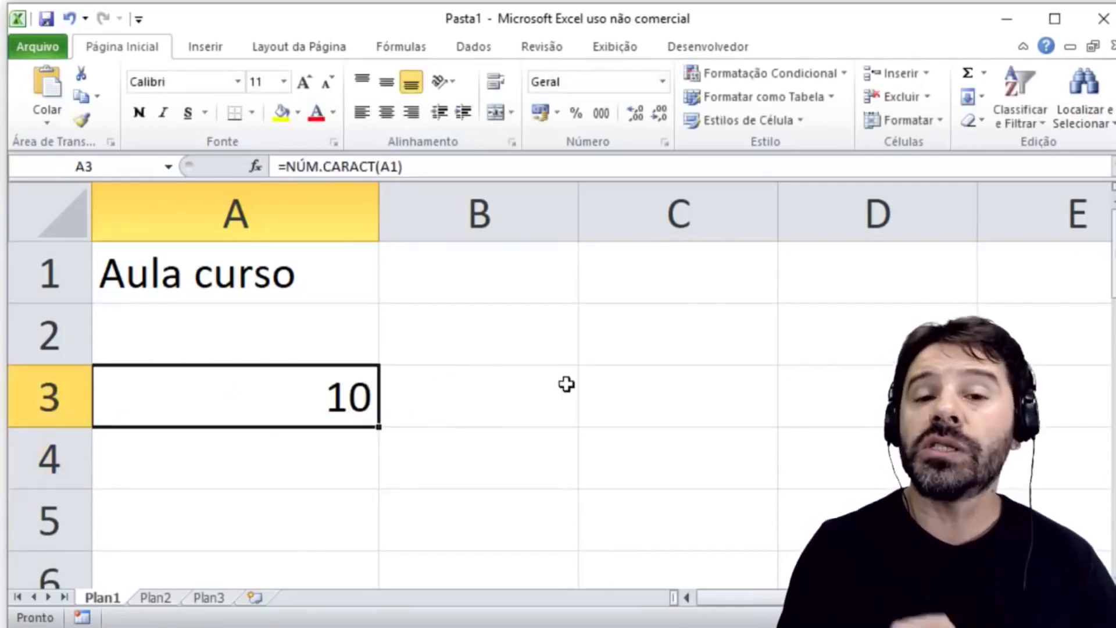
pyautogui.press('F2')
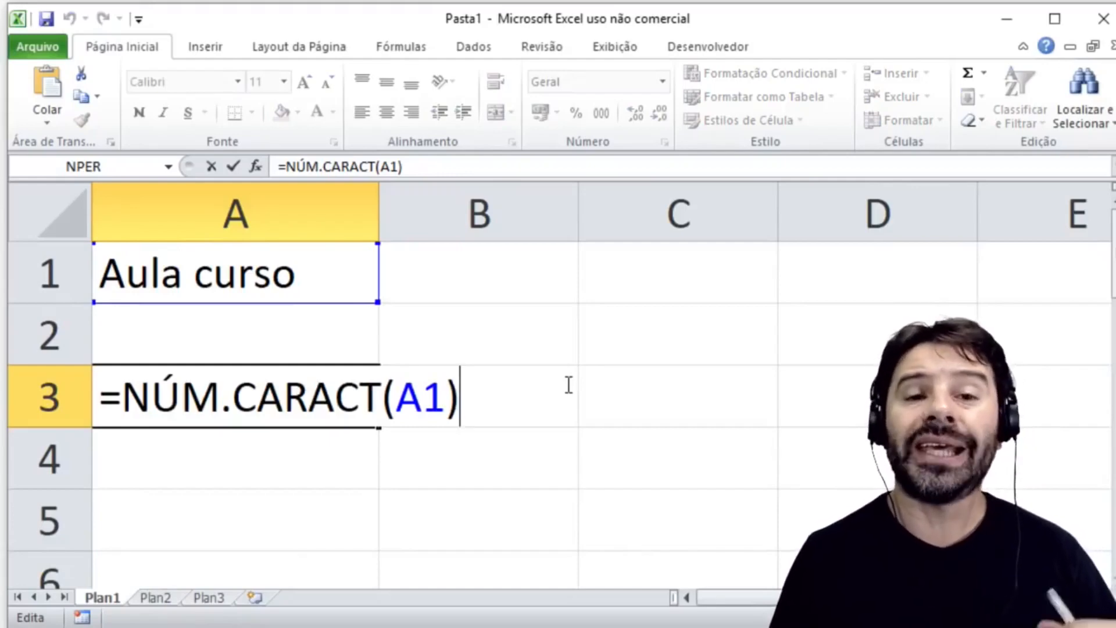
pyautogui.press('Return')
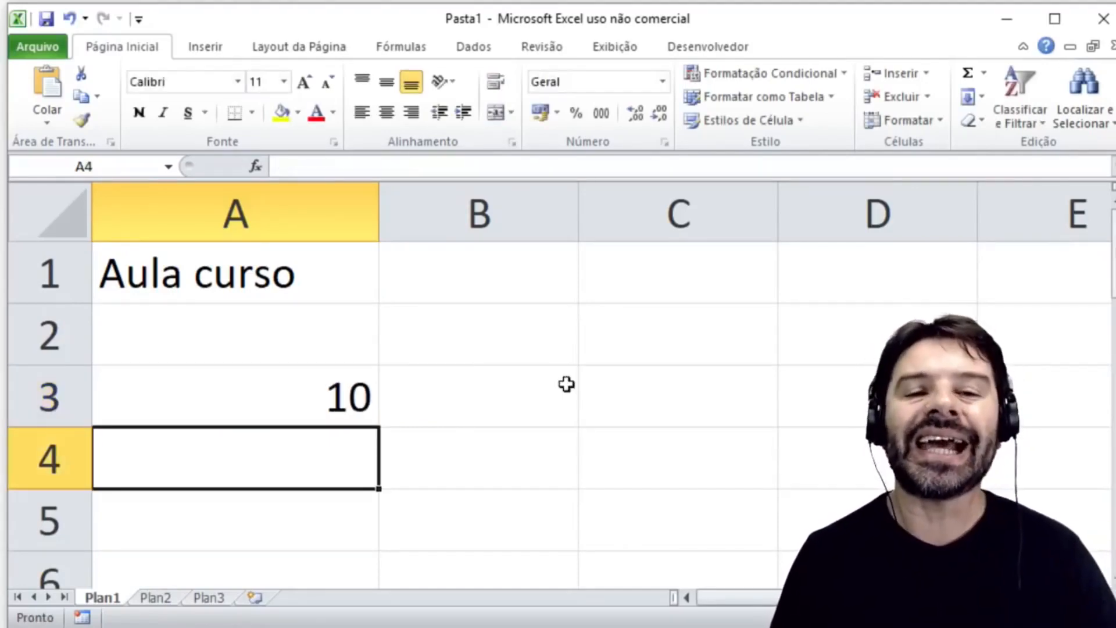
# - Switch to the empty Plan3 worksheet
pyautogui.click(581, 0)
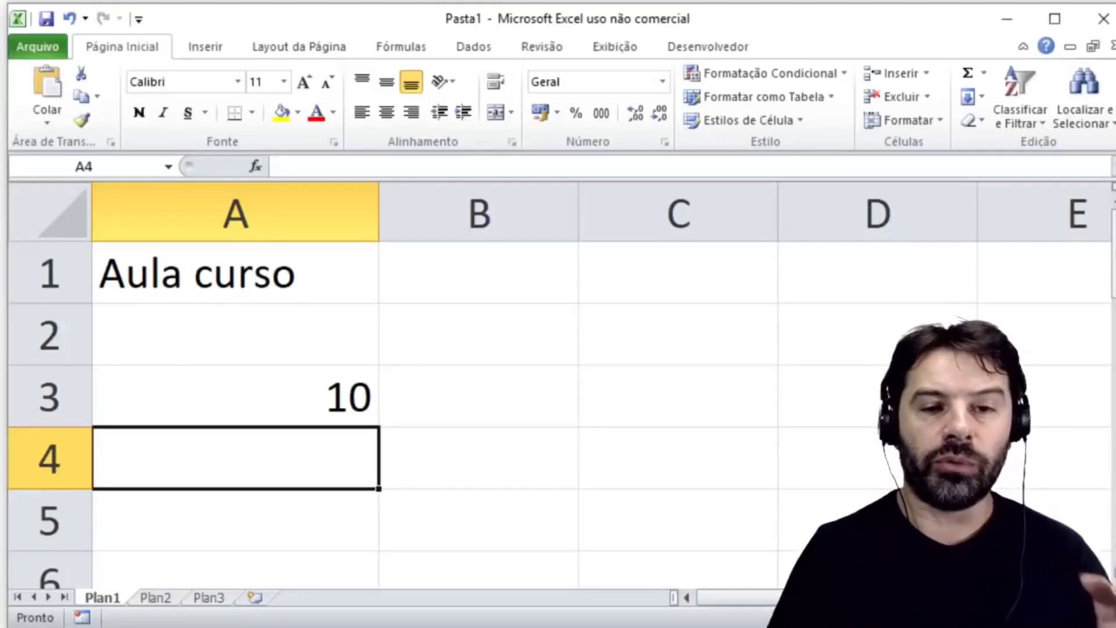
pyautogui.click(228, 598)
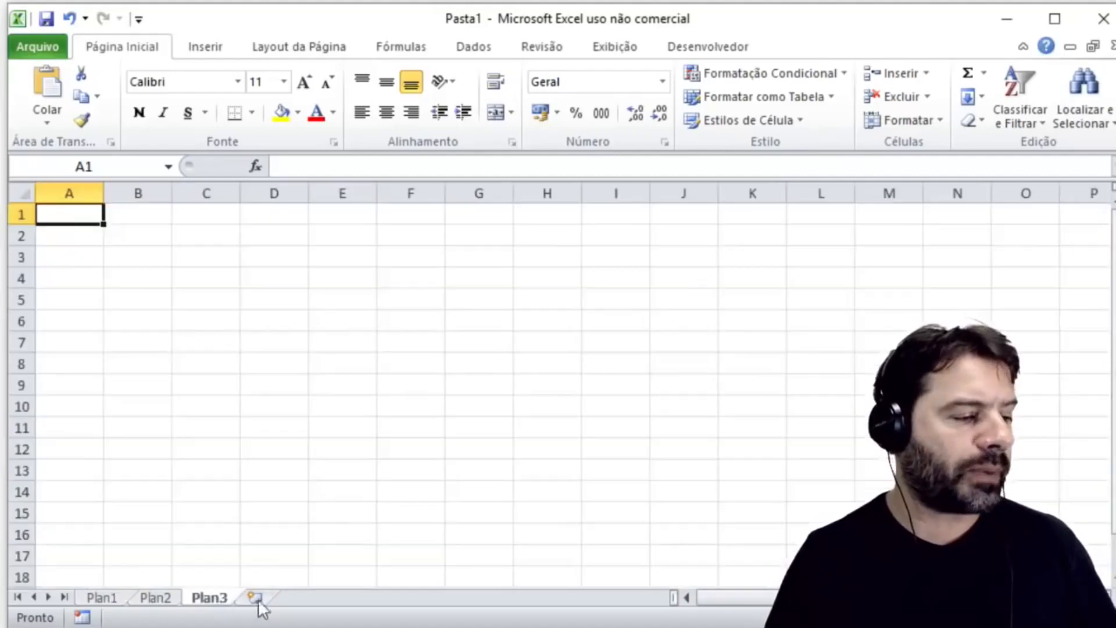
# - Enter the numbers 3 in cell A1 and 5 in cell B1 of the Plan3 worksheet
pyautogui.scroll(10, 559, 385)
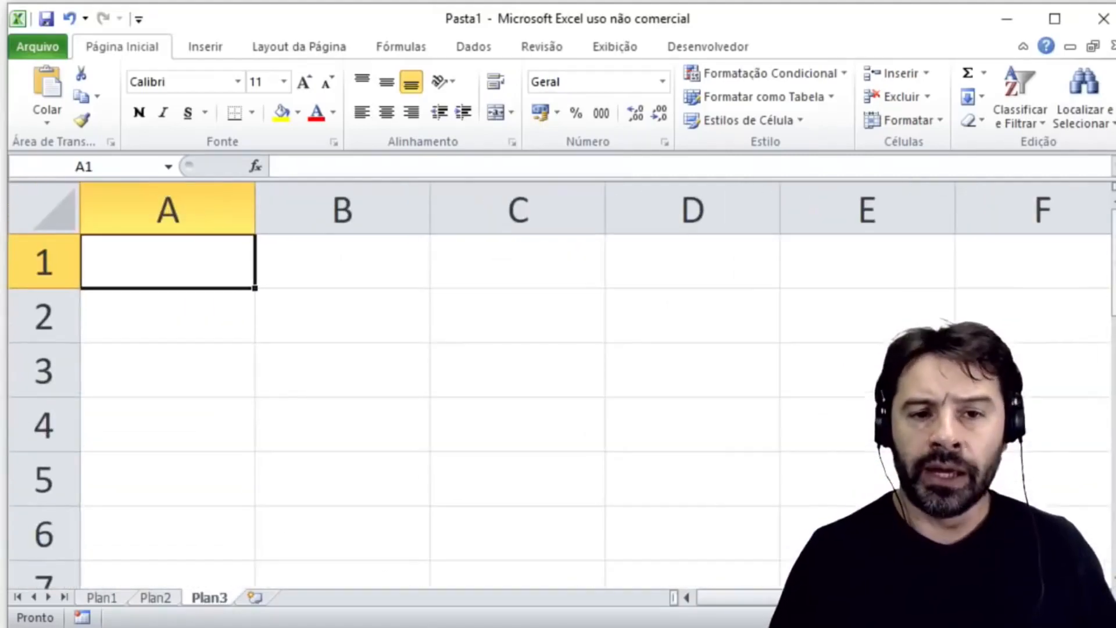
pyautogui.write('3')
pyautogui.press('Tab')
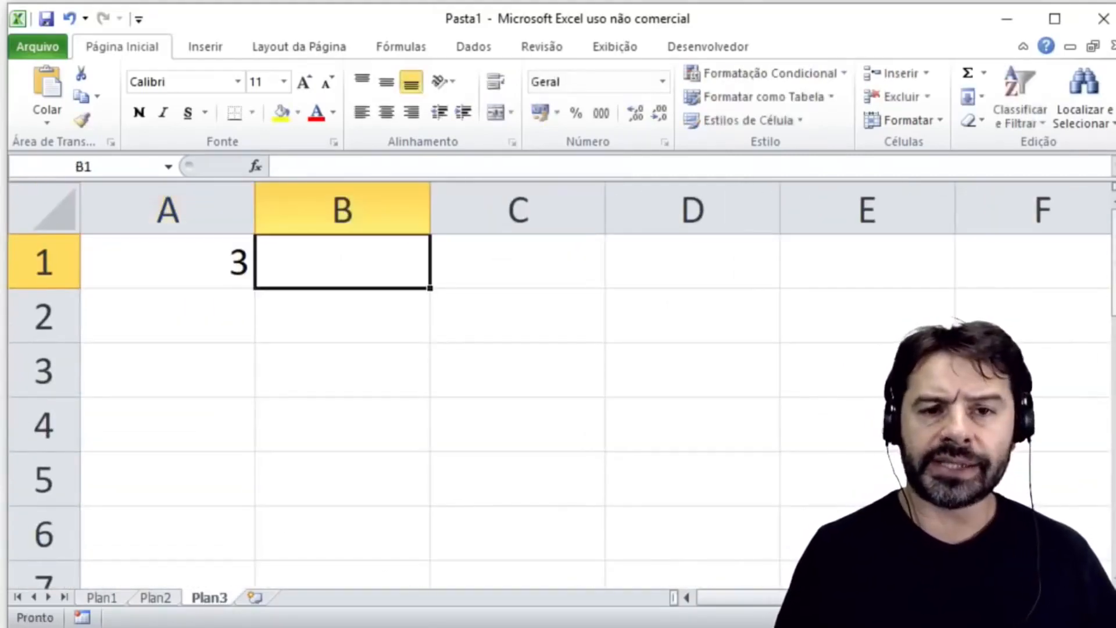
pyautogui.write('5')
pyautogui.press('Return')
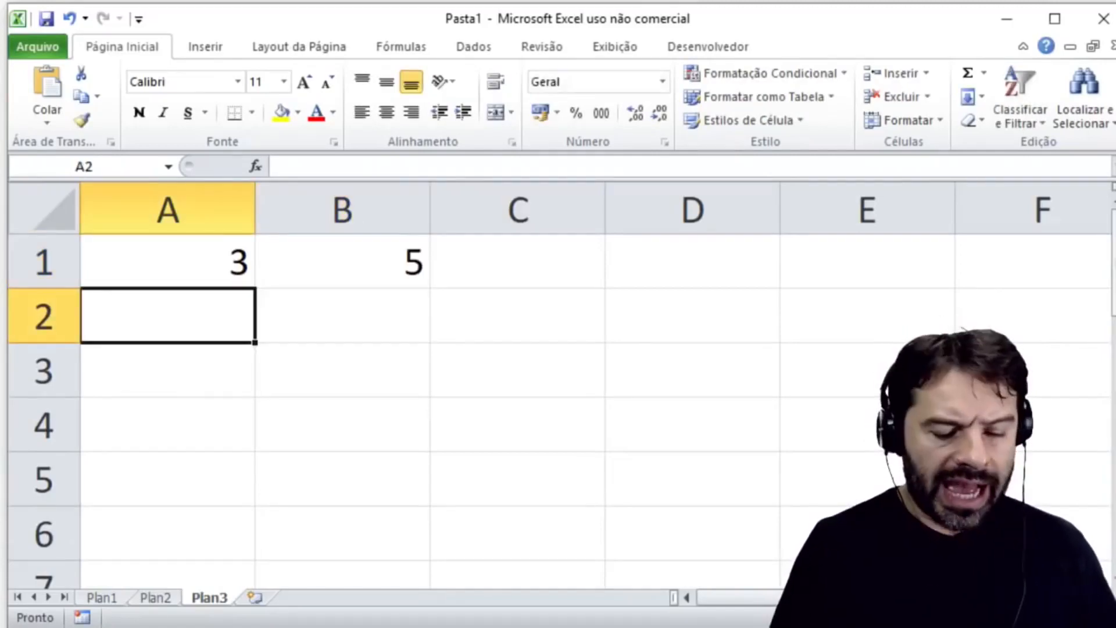
# - Enter the text AULA in cell A2 and the number 6 in cell A3, leaving B2 empty
pyautogui.write('AULA')
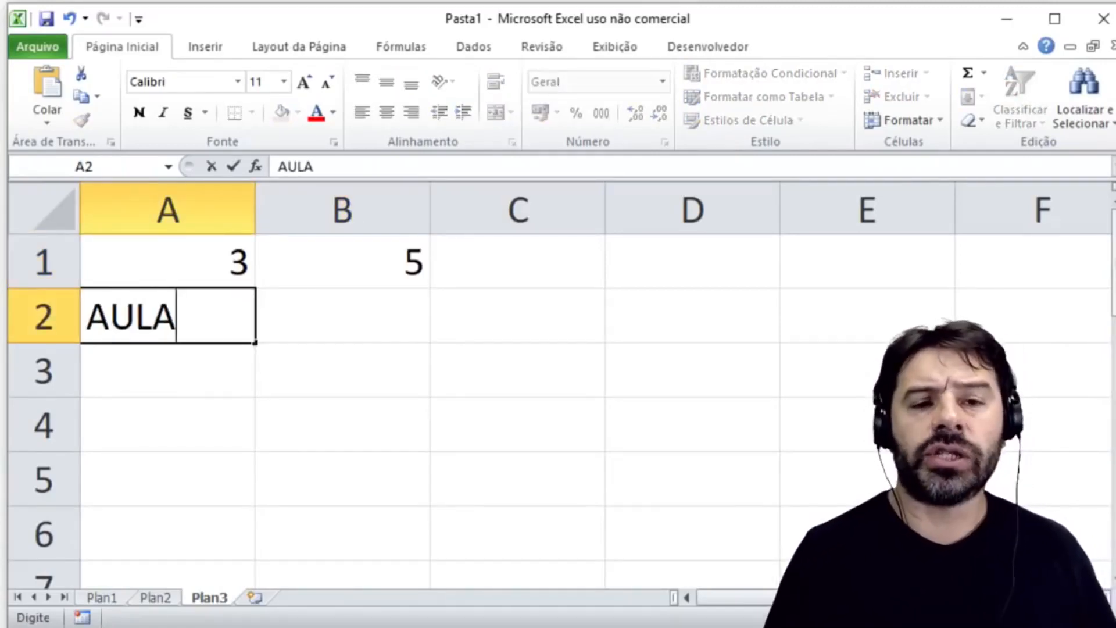
pyautogui.press('Return')
pyautogui.press('Up')
pyautogui.press('Right')
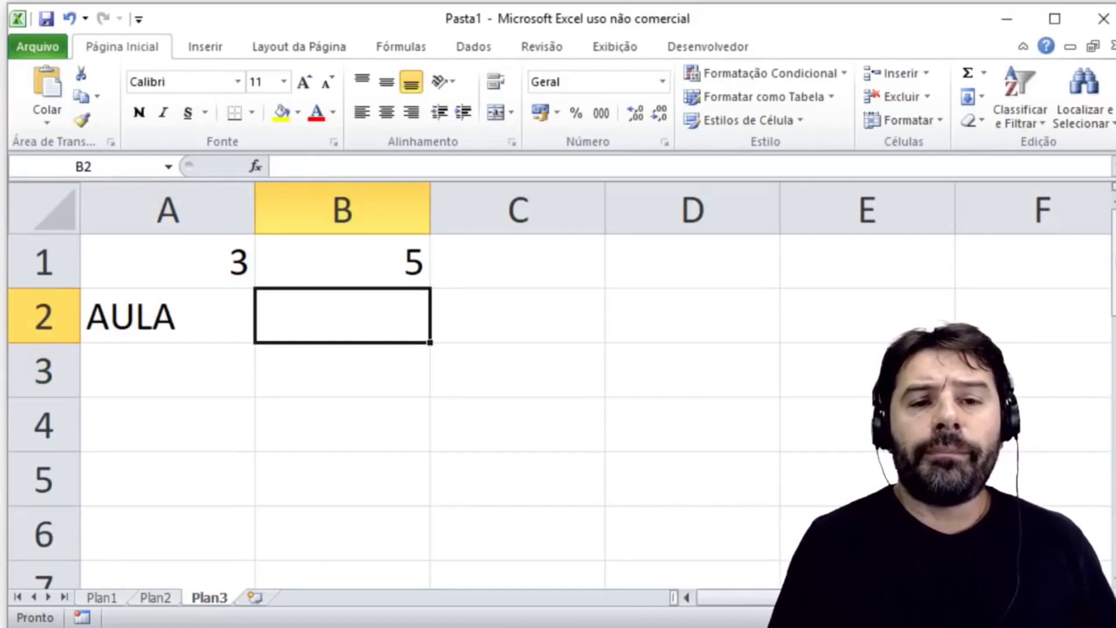
pyautogui.press('Down')
pyautogui.press('Left')
pyautogui.write('6')
pyautogui.press('Right')
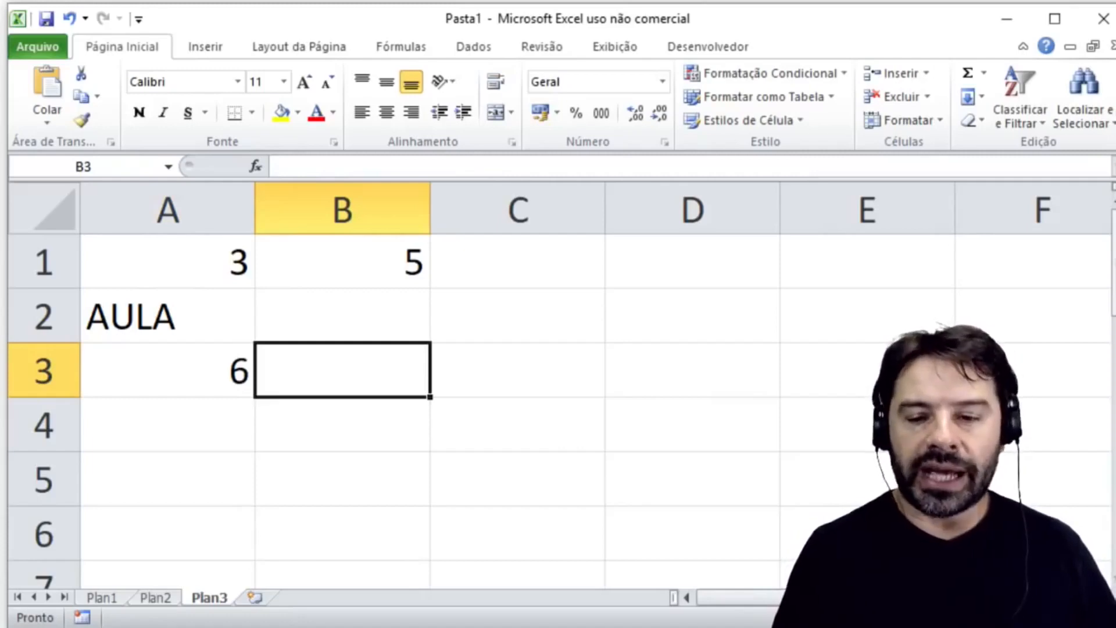
# - Enter the date 24/04/2019 in cell B3 and widen column B to fit it
pyautogui.write('24/04')
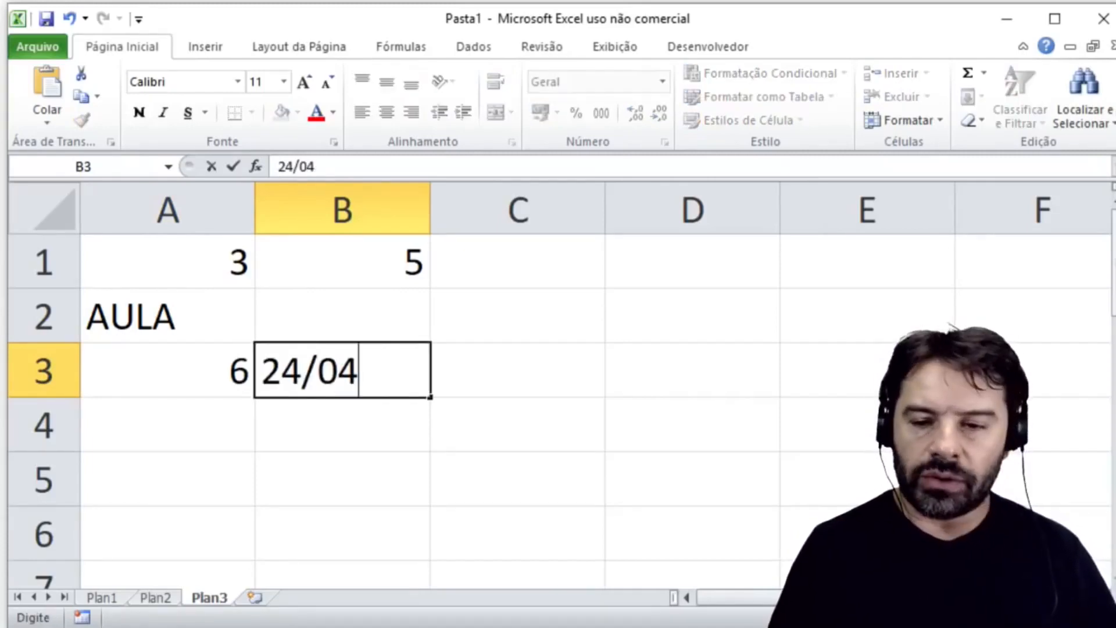
pyautogui.write('/2019')
pyautogui.press('Return')
pyautogui.press('Up')
pyautogui.moveTo(465, 201); pyautogui.dragTo(488, 201)
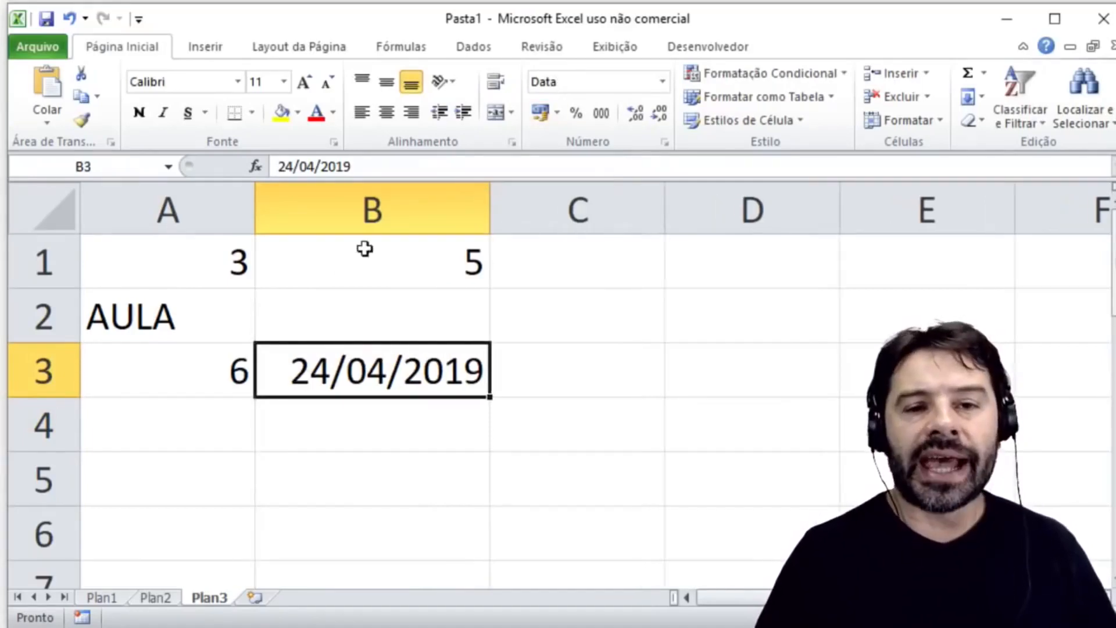
# - Examine the content of each cell in the range A1:B3, including the empty cell B2
pyautogui.click(215, 249)
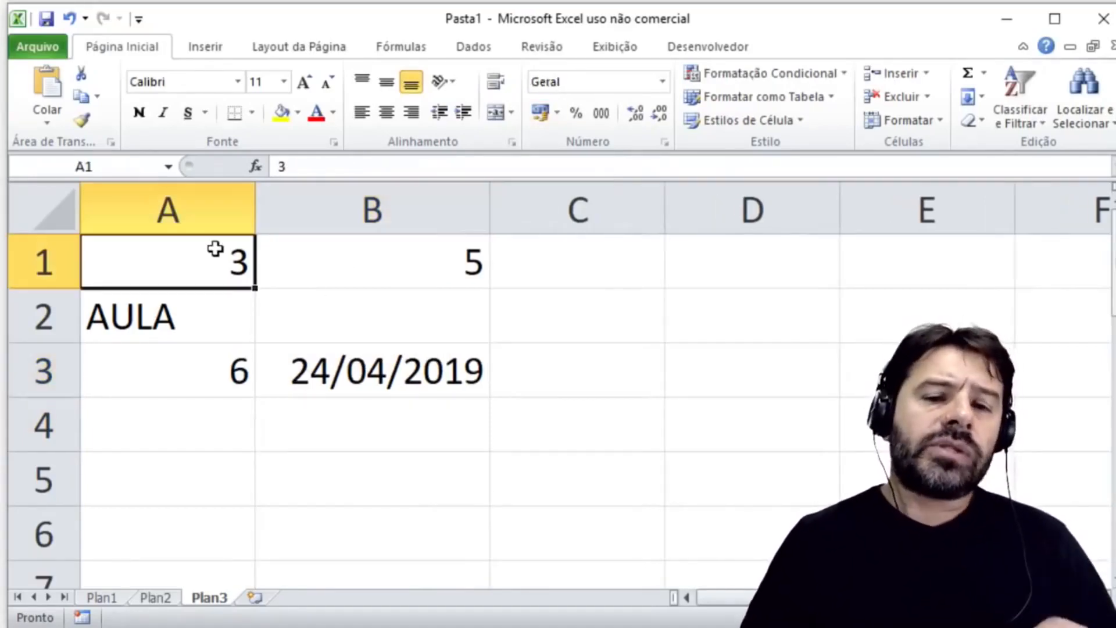
pyautogui.click(347, 261)
pyautogui.click(187, 313)
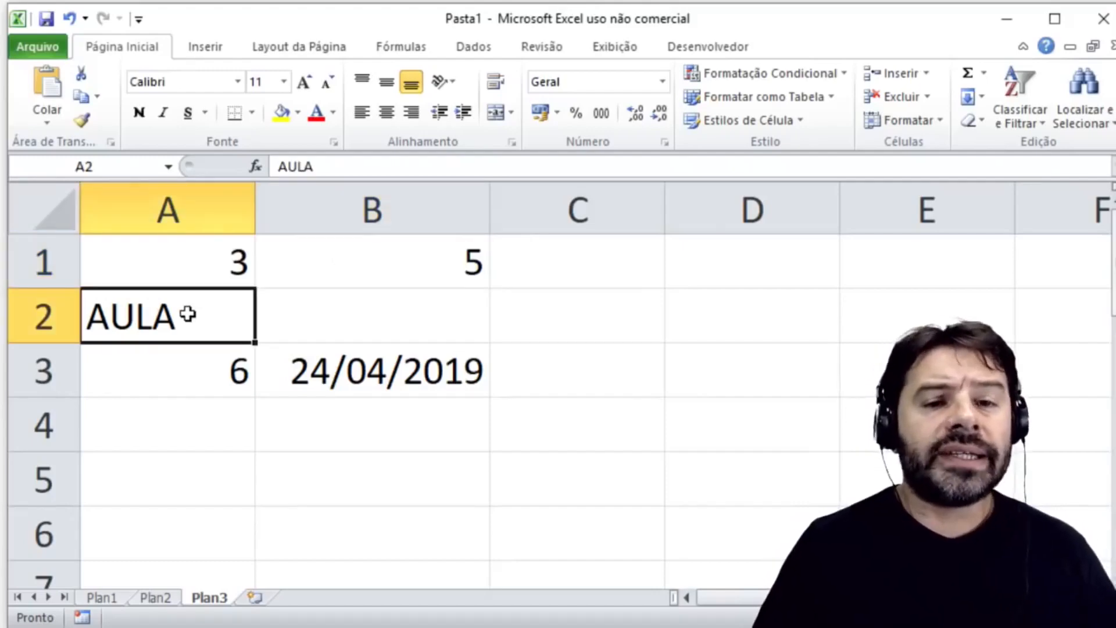
pyautogui.click(388, 318)
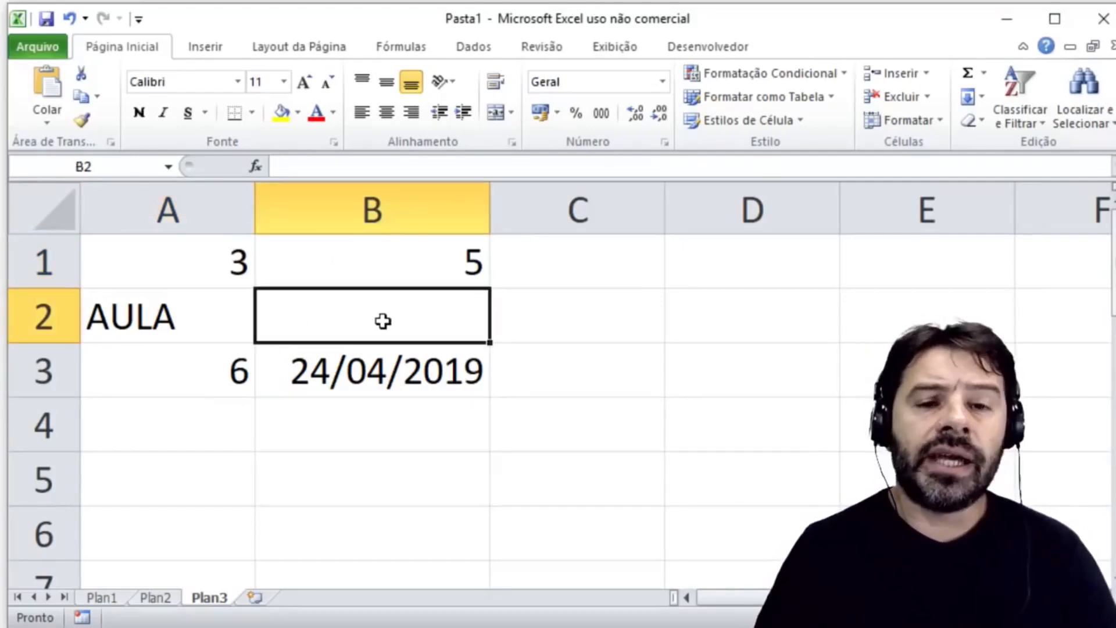
pyautogui.click(217, 371)
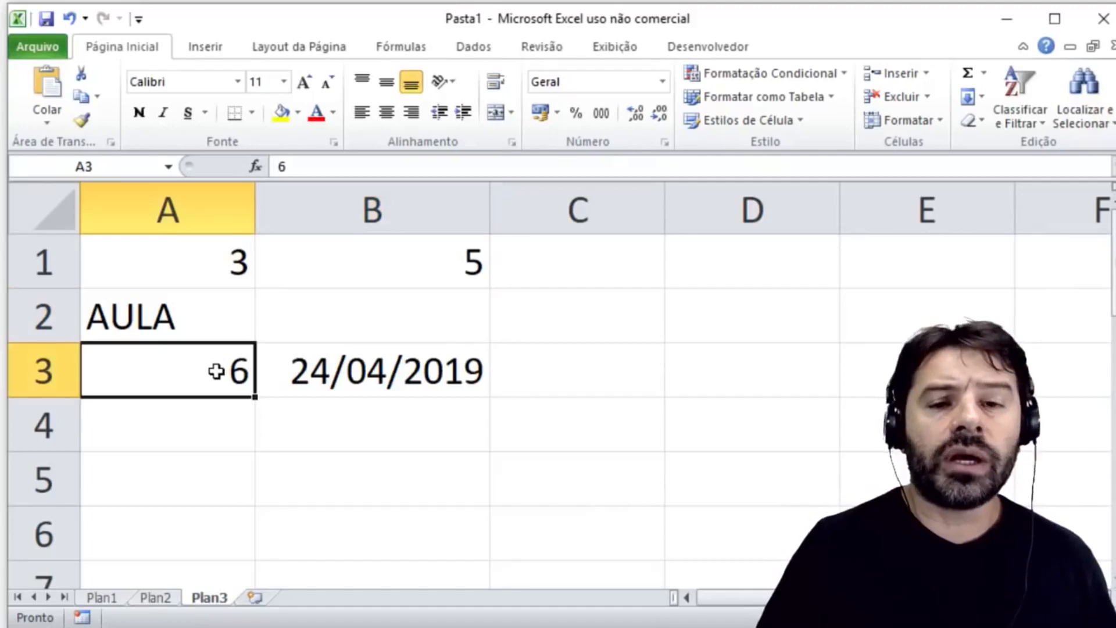
pyautogui.click(379, 384)
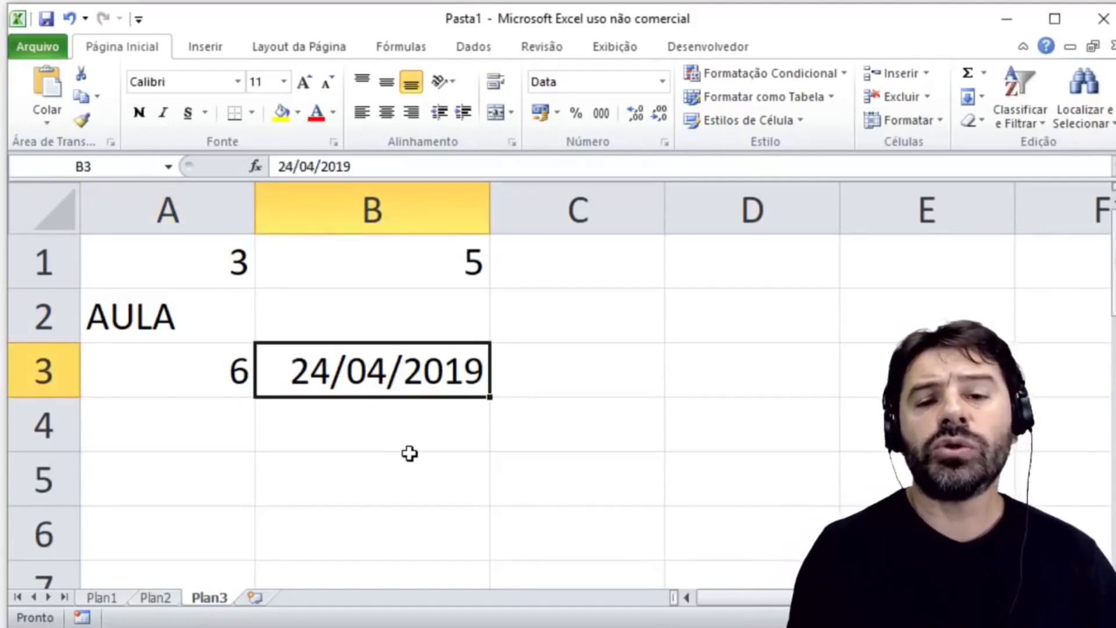
# - Enter the formula =CONT.NÚM(A1:B3) in cell A5 to count the numeric cells in the range
pyautogui.press('Down')
pyautogui.press('Left')
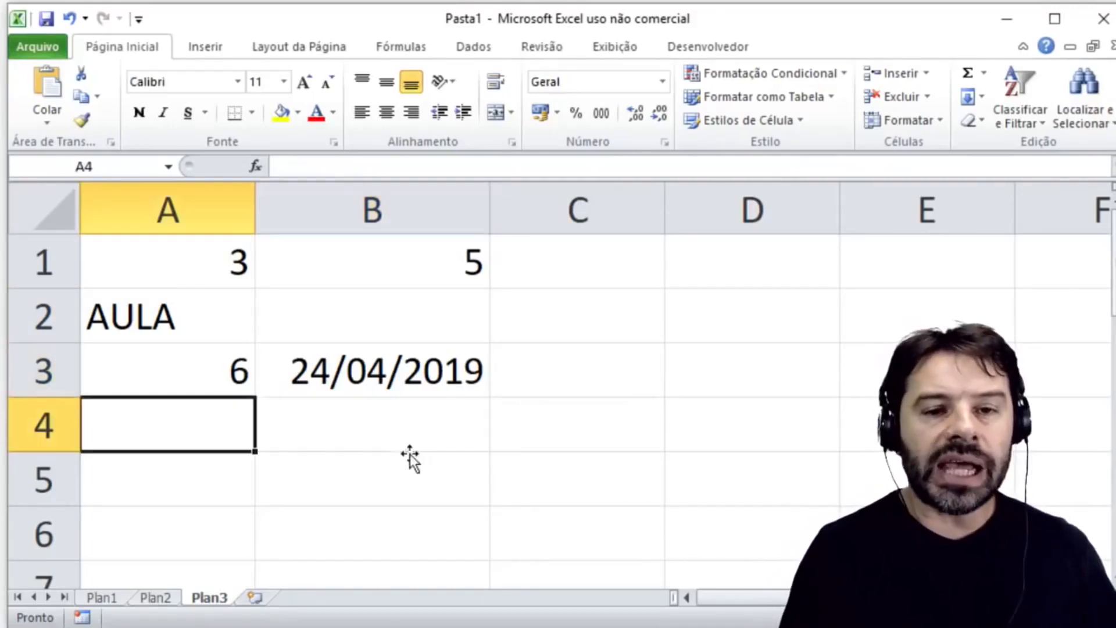
pyautogui.press('Down')
pyautogui.write('=')
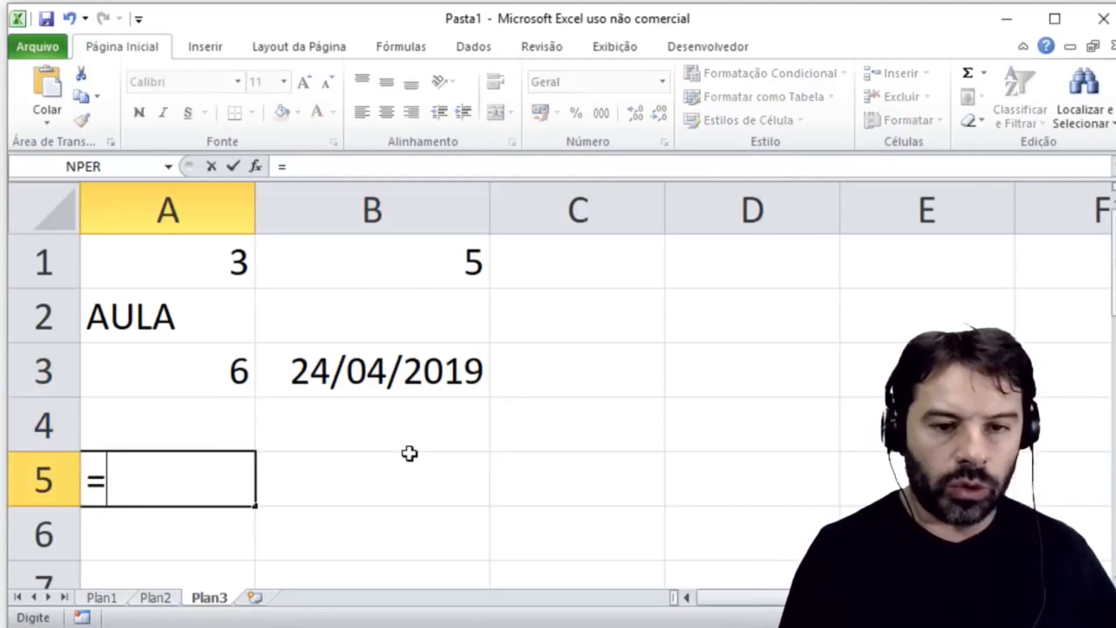
pyautogui.write('CONT.NÚM(')
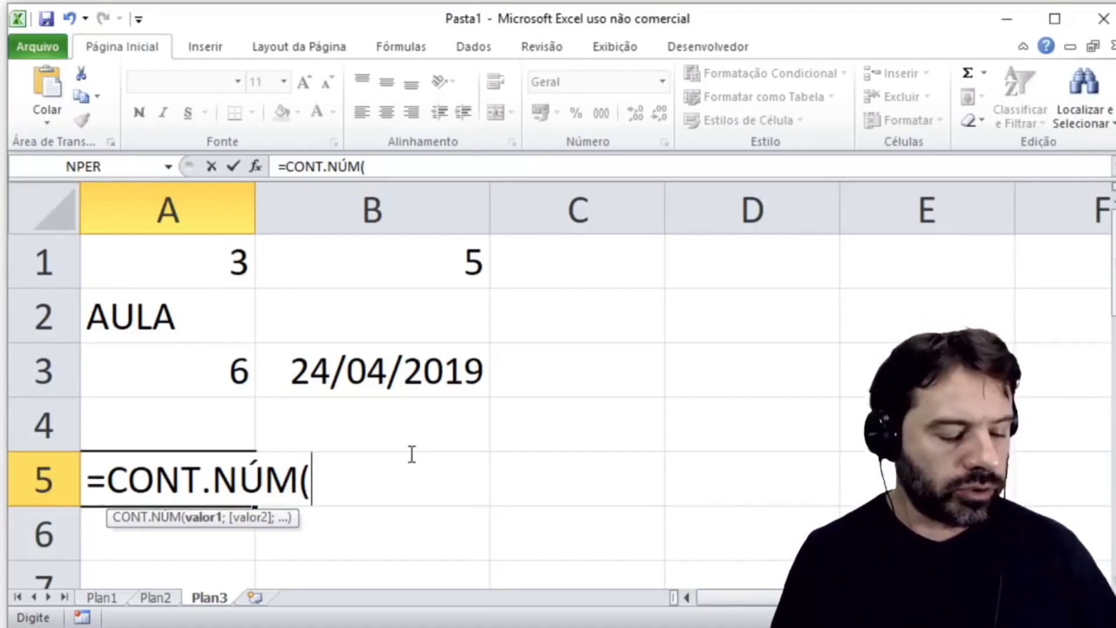
pyautogui.write('A1')
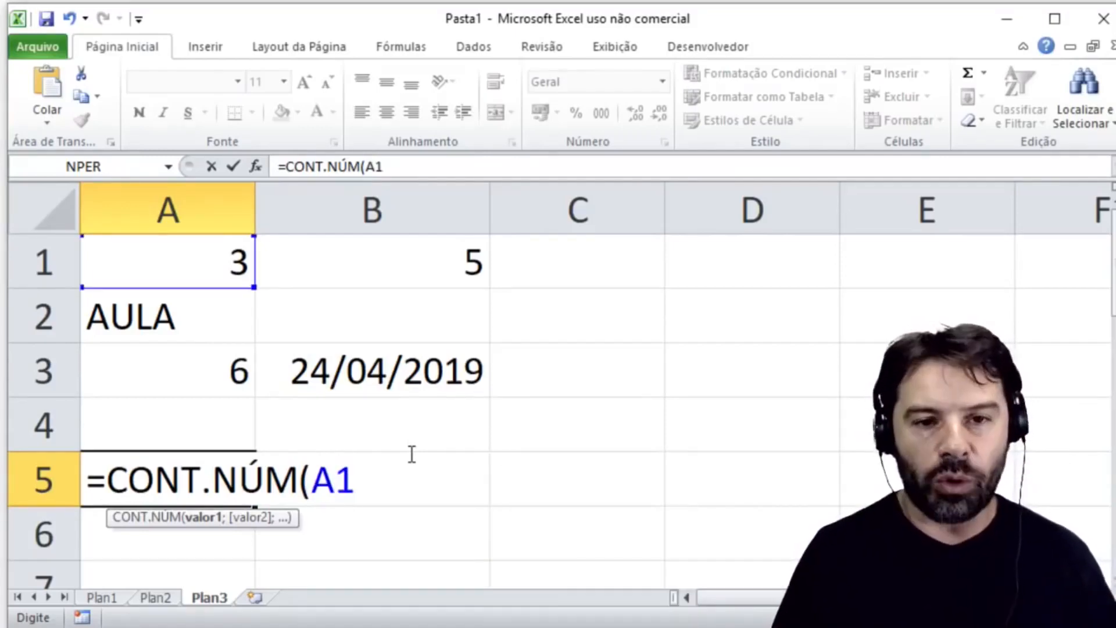
pyautogui.write(':B3)')
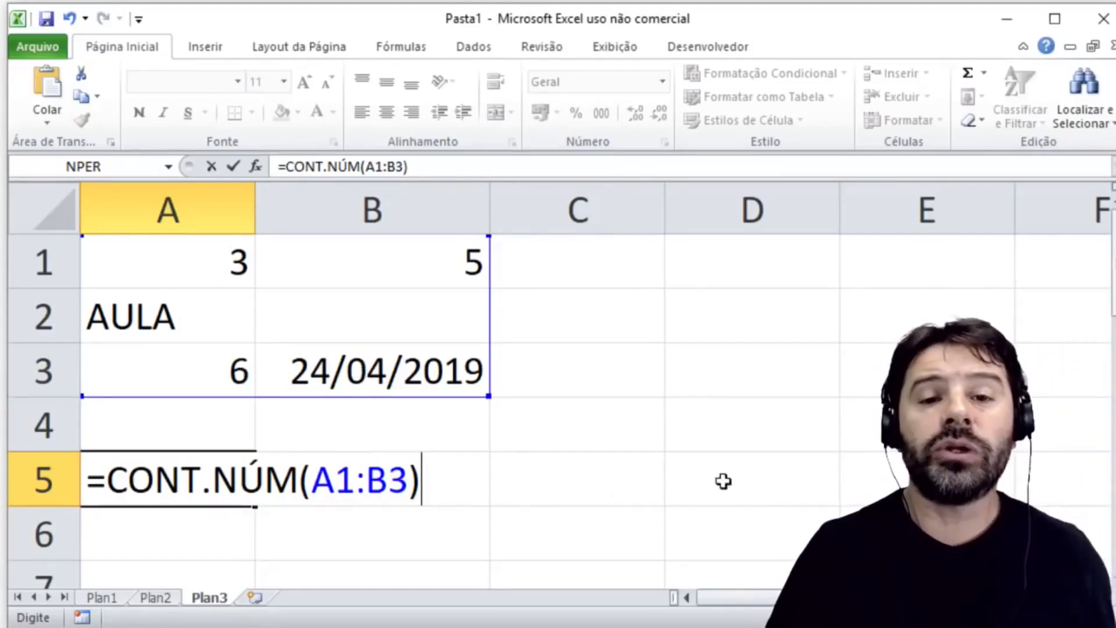
pyautogui.click(470, 474)
pyautogui.press('Return')
pyautogui.press('Up')
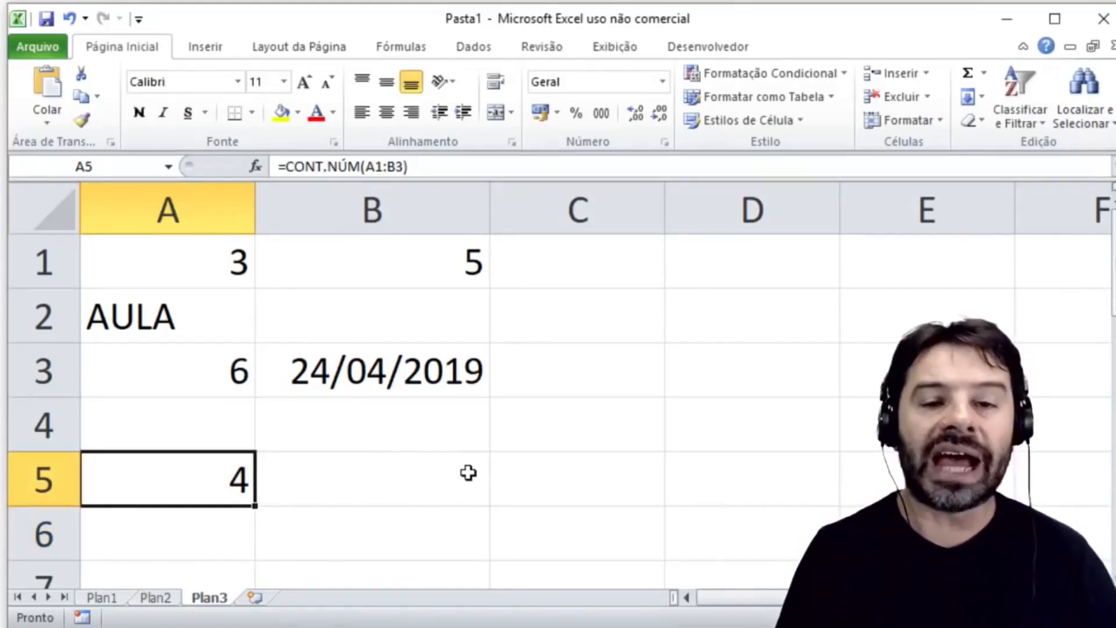
# - Examine the CONT.NÚM formula in cell A5 and the range it references
pyautogui.press('F2')
pyautogui.press('Return')
pyautogui.press('Up')
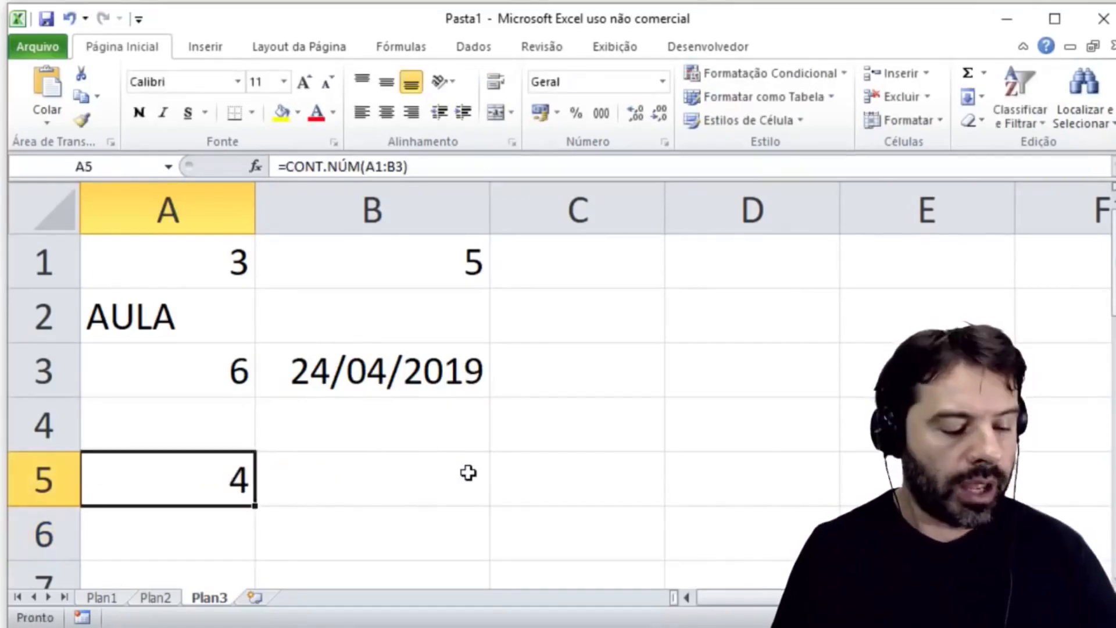
pyautogui.press('F2')
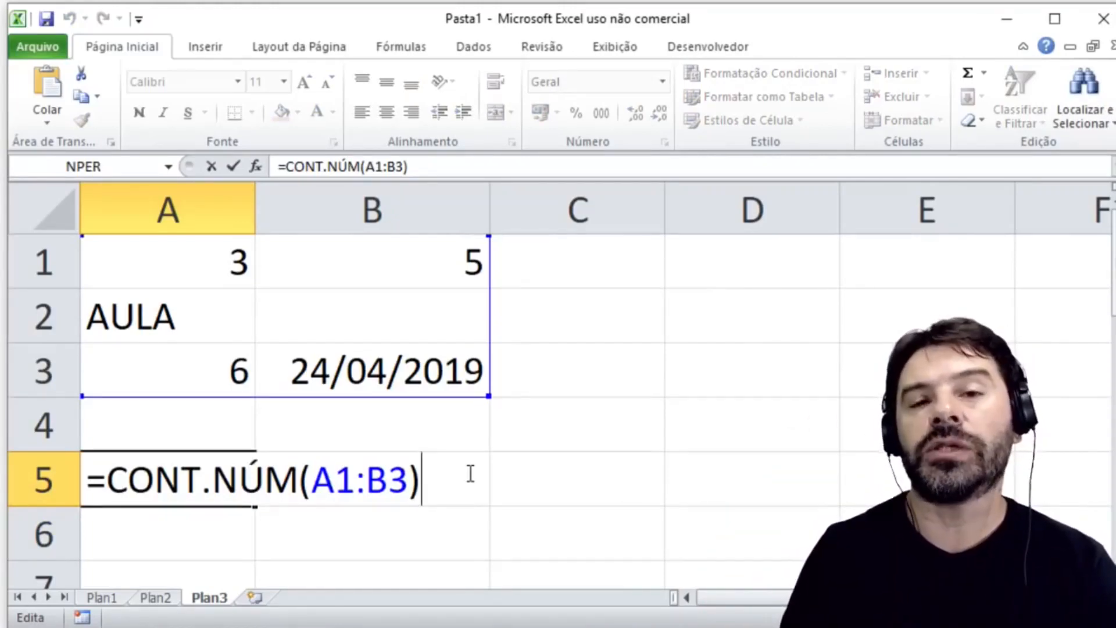
pyautogui.hotkey('ctrl', 'Return')
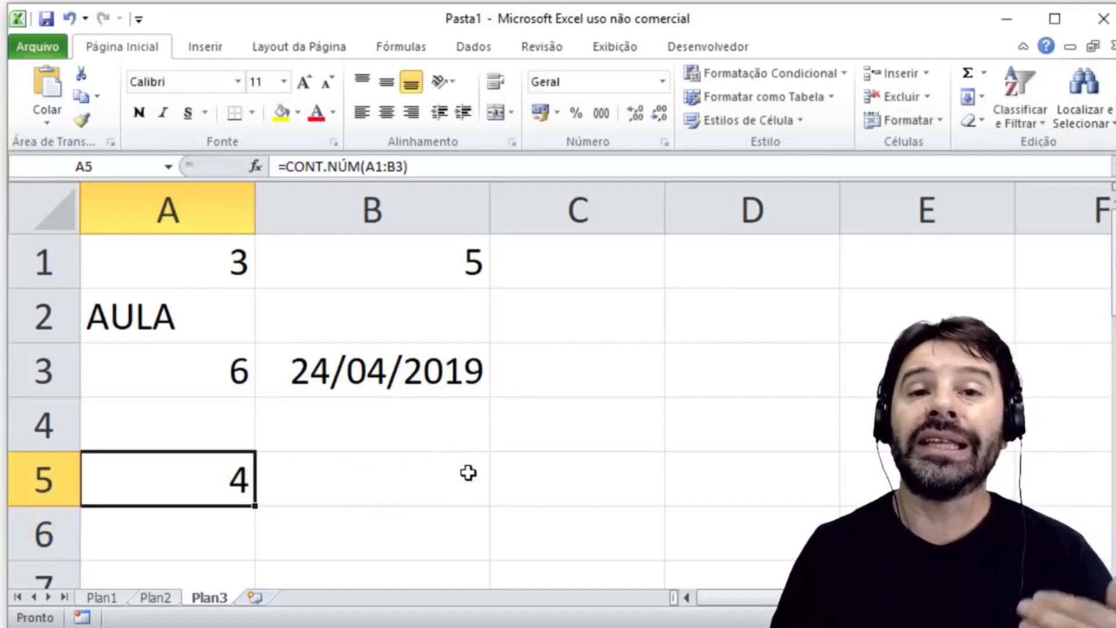